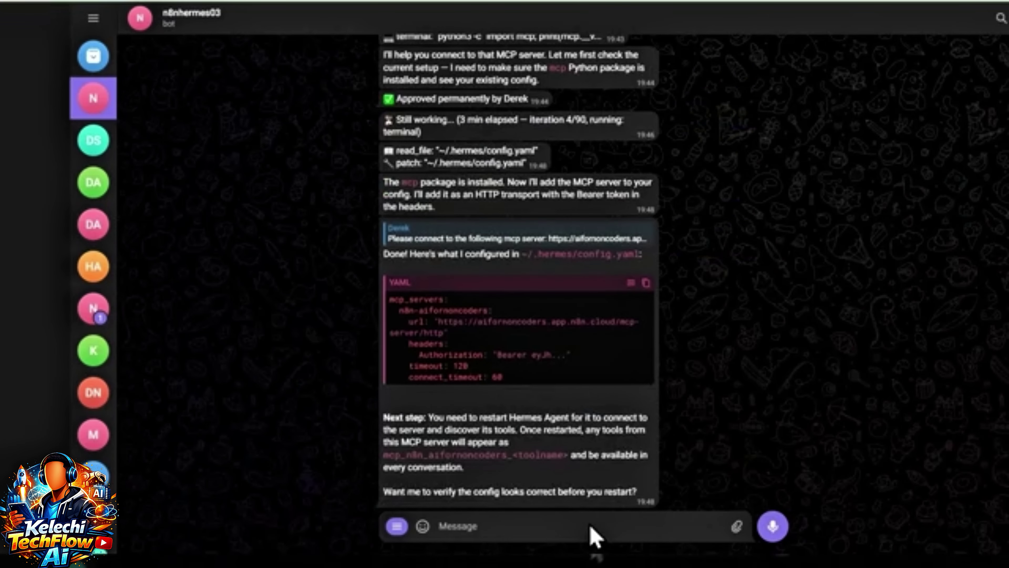
Step: Restart the Hermes gateway with /restart, and ask the bot to "create a simple n8n chatbot workflow"
{"action": "type", "text": "/restart"}
{"action": "key", "text": "Return"}
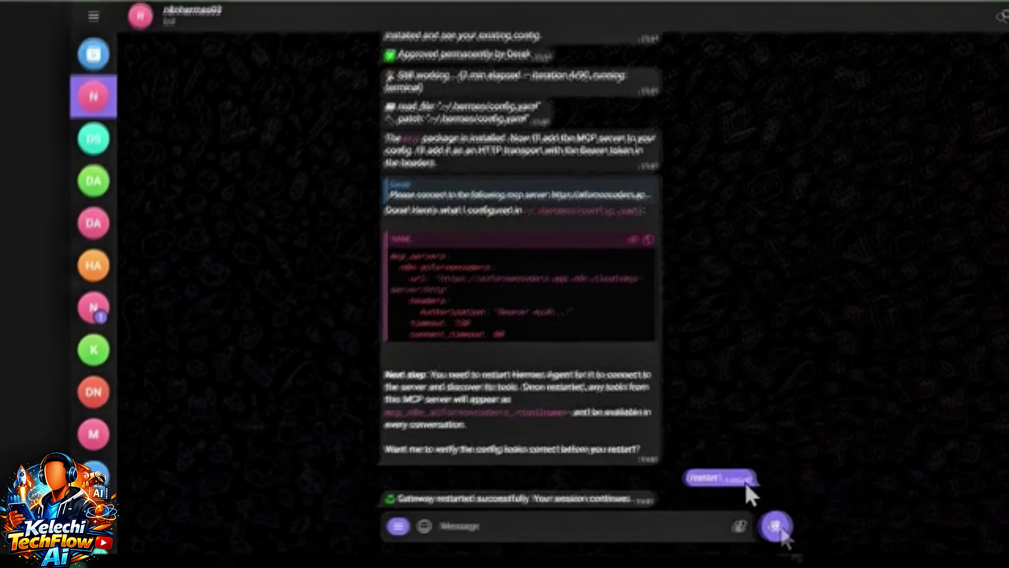
{"action": "type", "text": "create a simple n8n chatbot wo"}
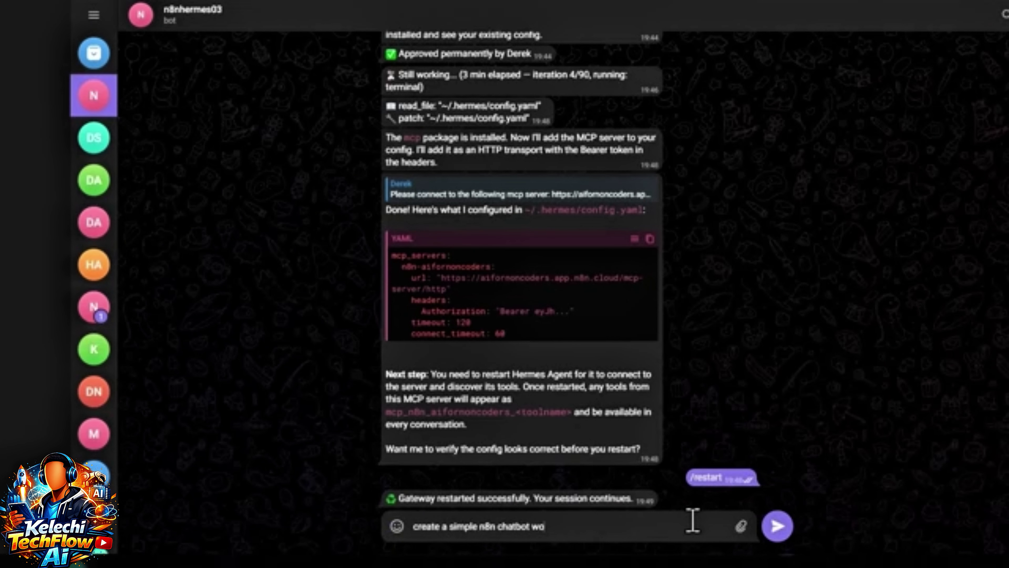
{"action": "type", "text": "rkflow"}
{"action": "key", "text": "Return"}
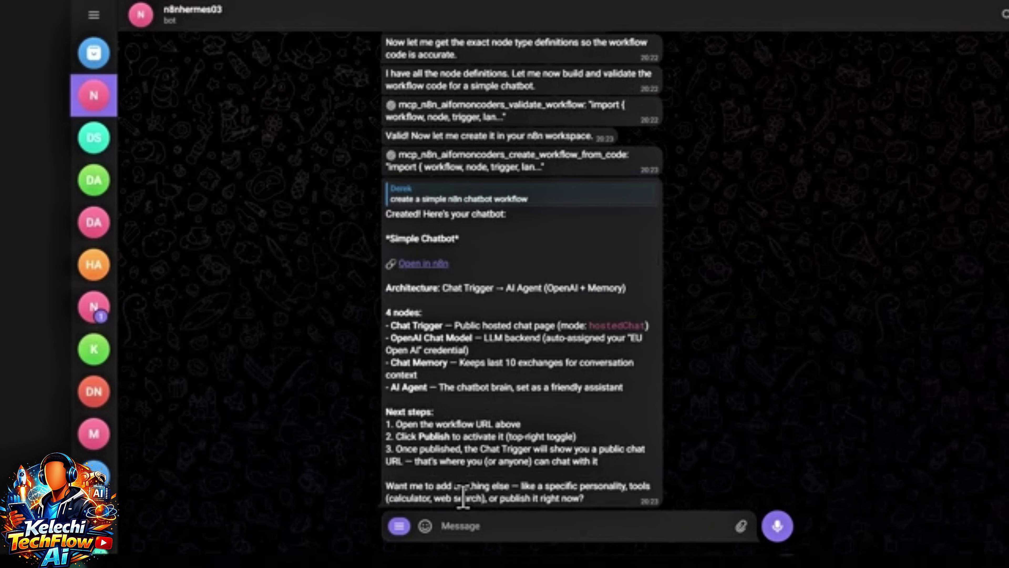
Step: Open the bot's newly created Simple Chatbot workflow in n8n from its reply
{"action": "left_click", "coordinate": [422, 264]}
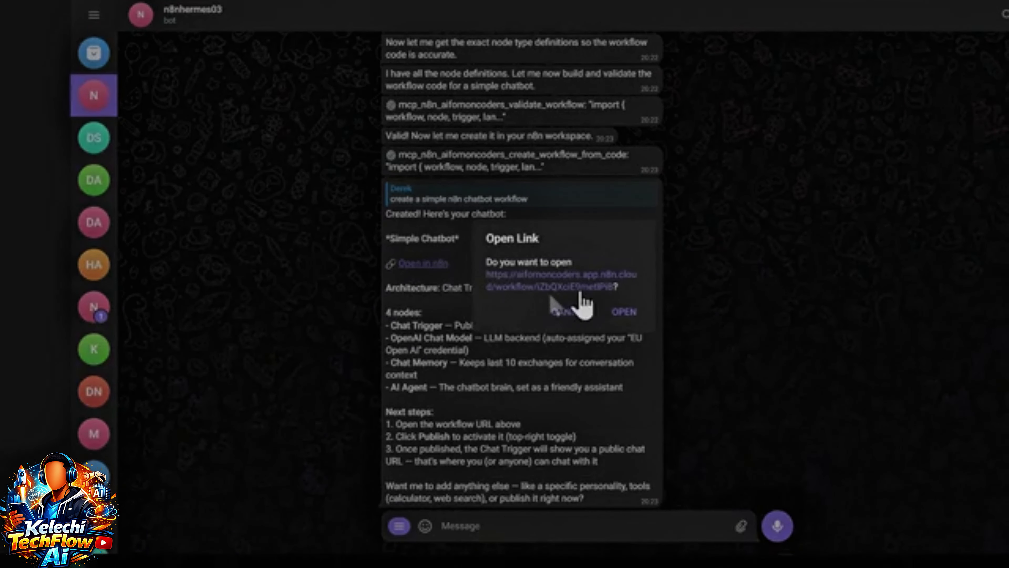
{"action": "key", "text": "Return"}
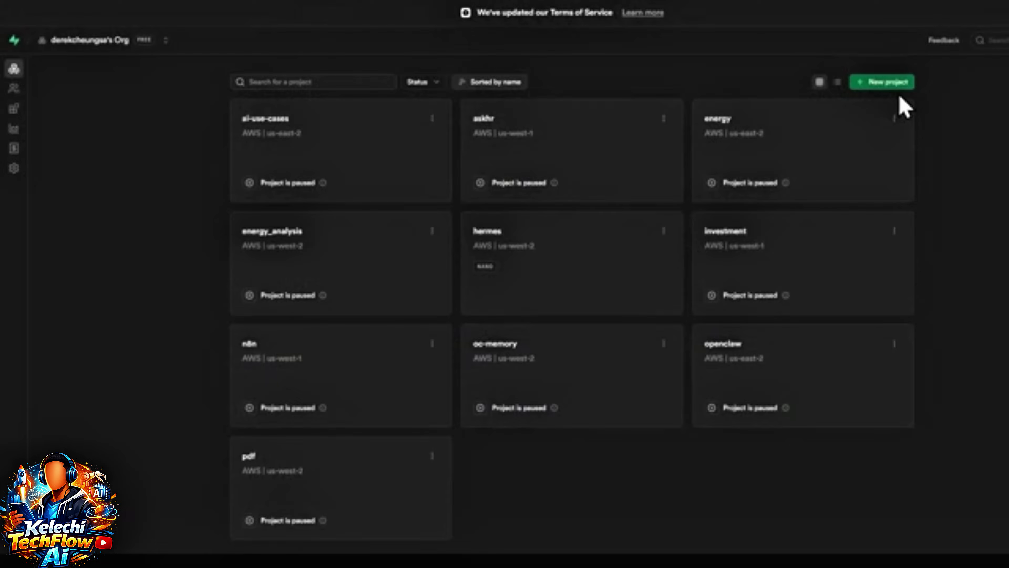
Step: In Supabase, create a project named n8hermes in the Americas region with a database password, and copy its project URL
{"action": "left_click", "coordinate": [892, 84]}
{"action": "left_click", "coordinate": [607, 194]}
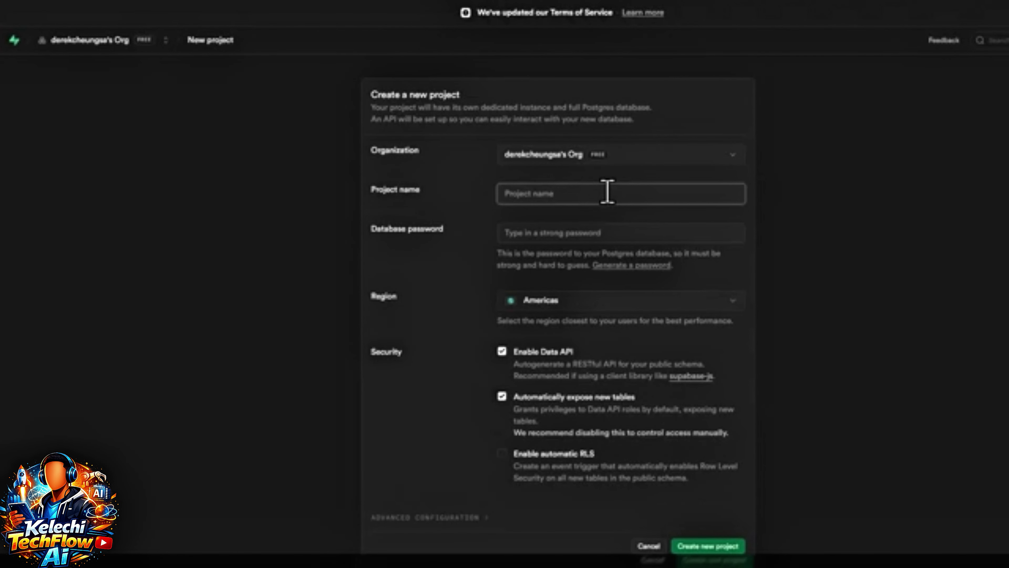
{"action": "type", "text": "n8heremes"}
{"action": "left_click", "coordinate": [565, 233]}
{"action": "key", "text": "ctrl+v"}
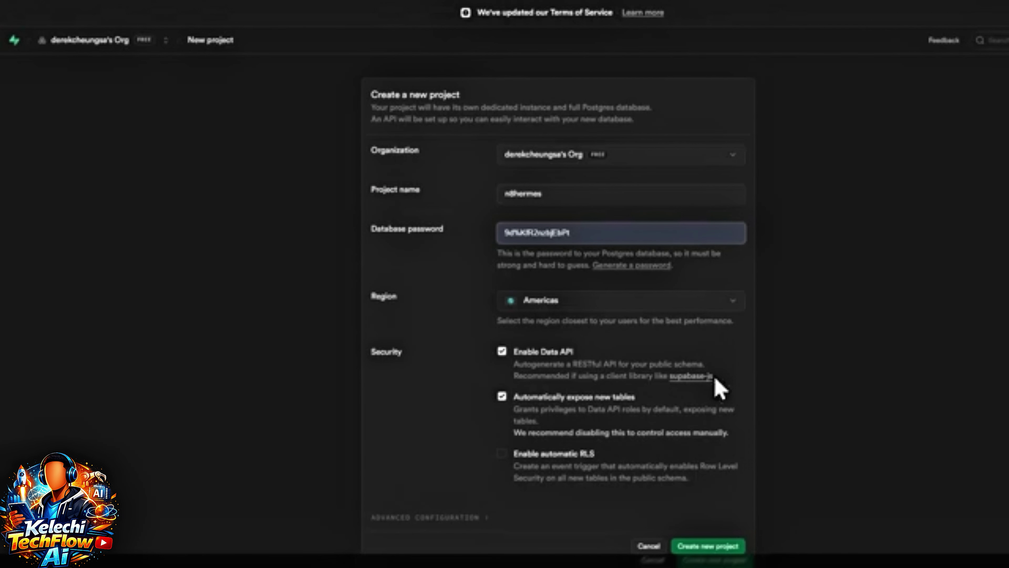
{"action": "scroll", "coordinate": [770, 388], "scroll_direction": "down", "scroll_amount": 1}
{"action": "left_click", "coordinate": [731, 516]}
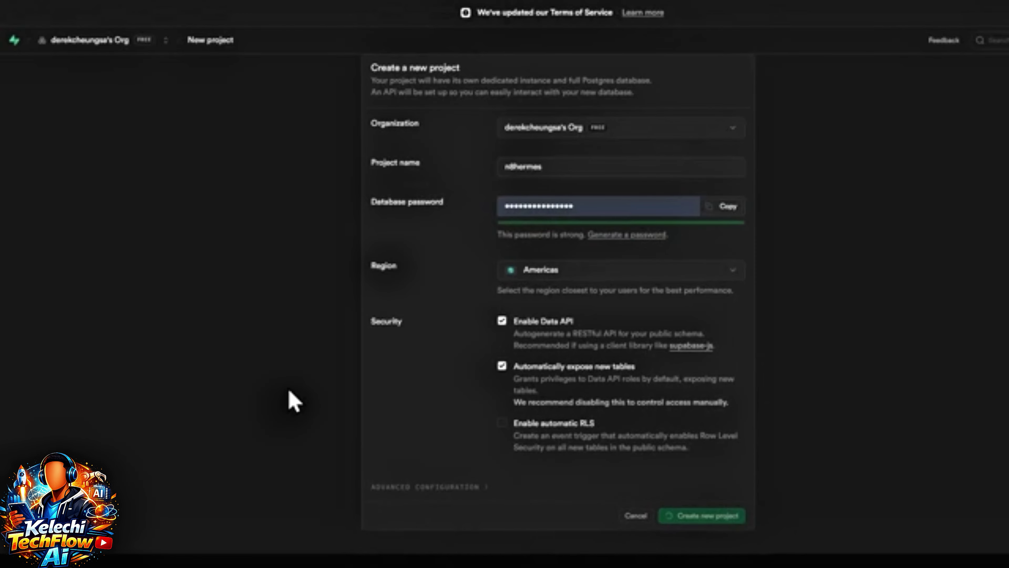
{"action": "left_click", "coordinate": [317, 190]}
{"action": "left_click", "coordinate": [334, 219]}
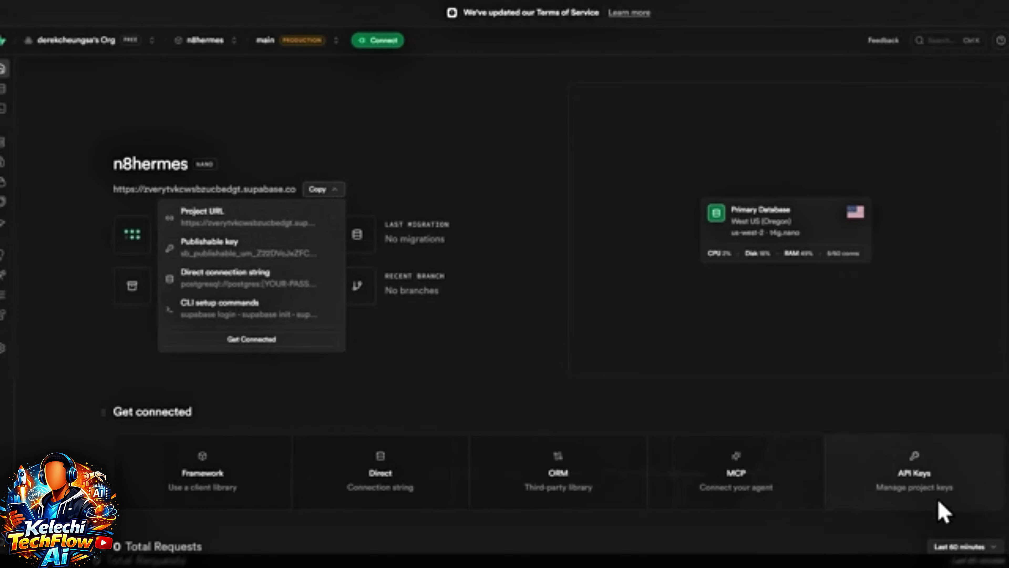
Step: Generate a new account access token named n8nhermes with a 30-day expiry, and copy the token
{"action": "left_click", "coordinate": [1000, 40]}
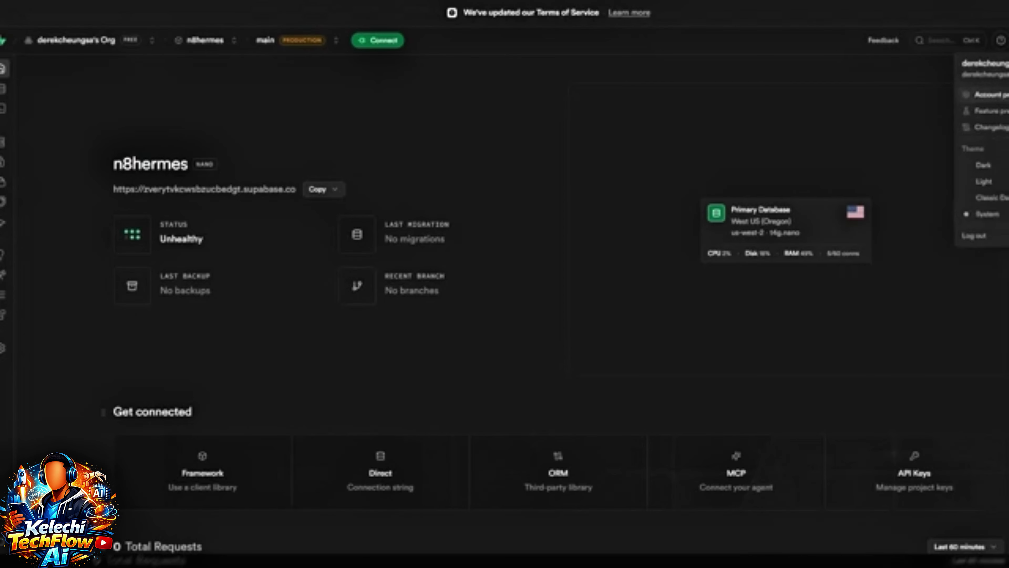
{"action": "left_click", "coordinate": [985, 95]}
{"action": "left_click", "coordinate": [28, 133]}
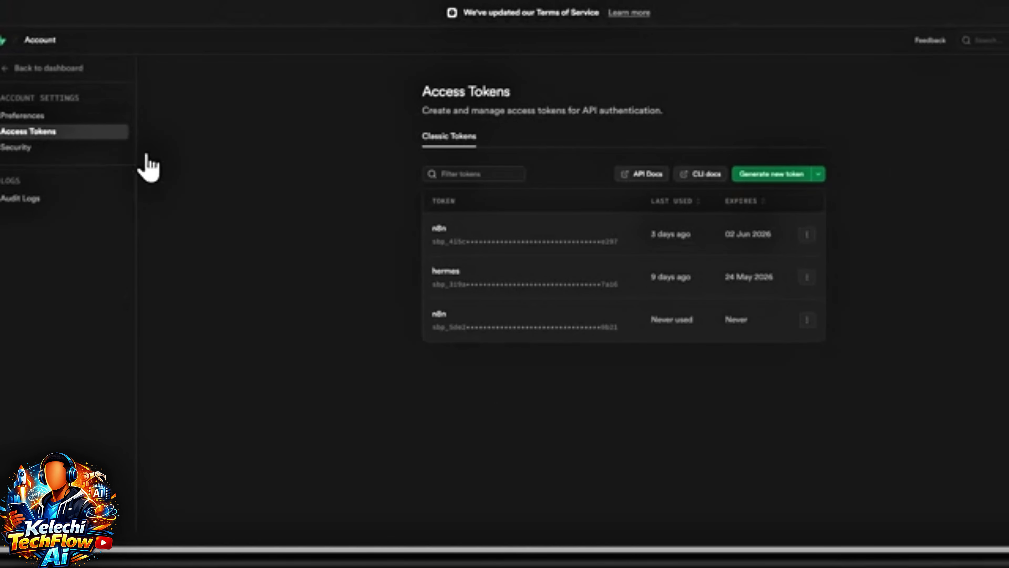
{"action": "left_click", "coordinate": [773, 177]}
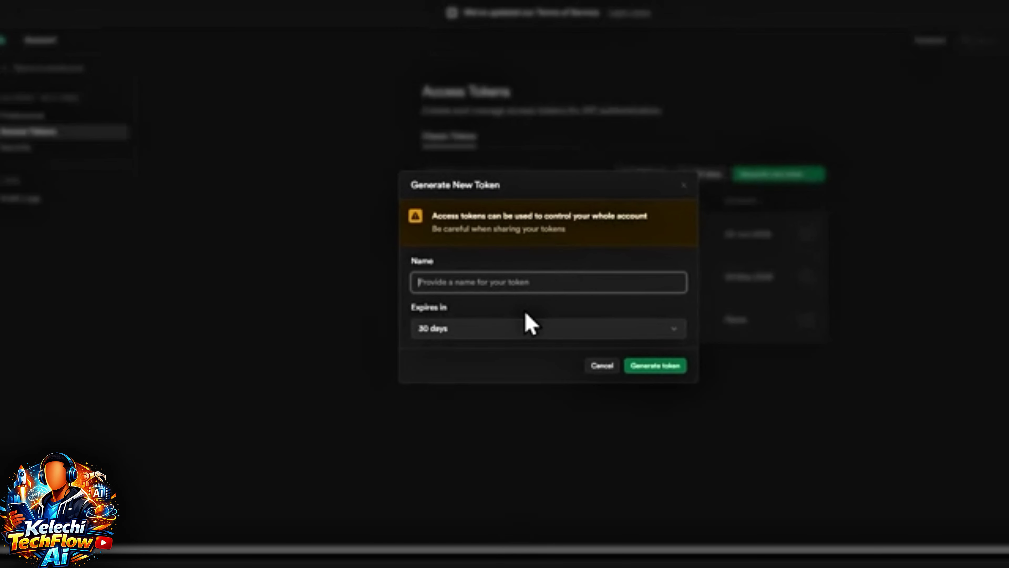
{"action": "type", "text": "n8nhermes"}
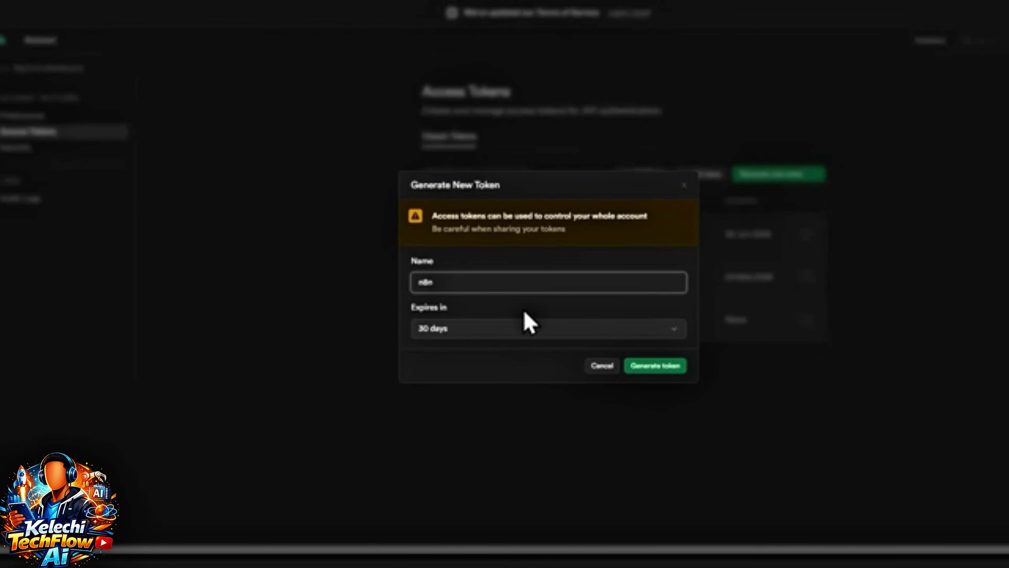
{"action": "left_click", "coordinate": [658, 367]}
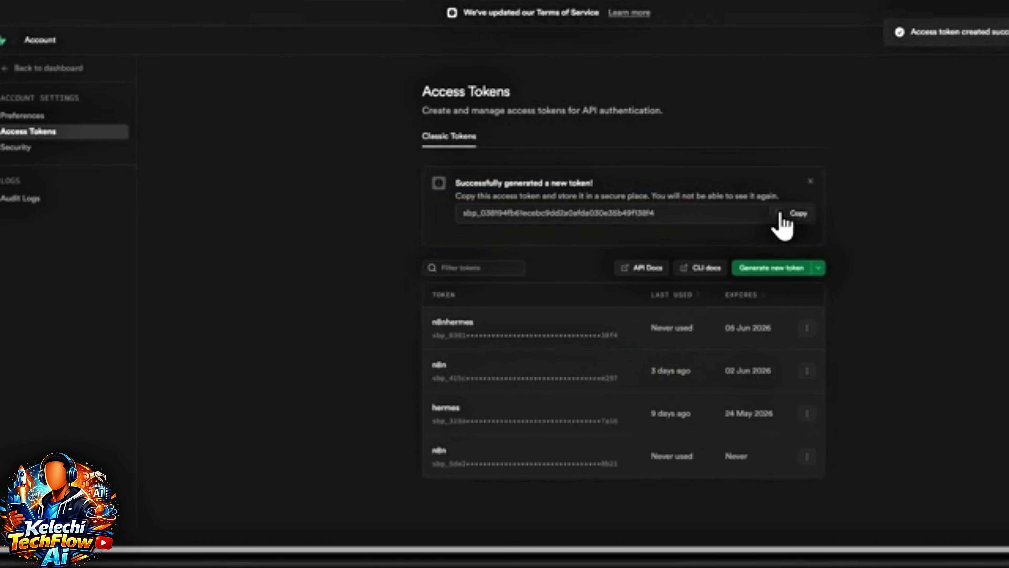
{"action": "left_click", "coordinate": [797, 215]}
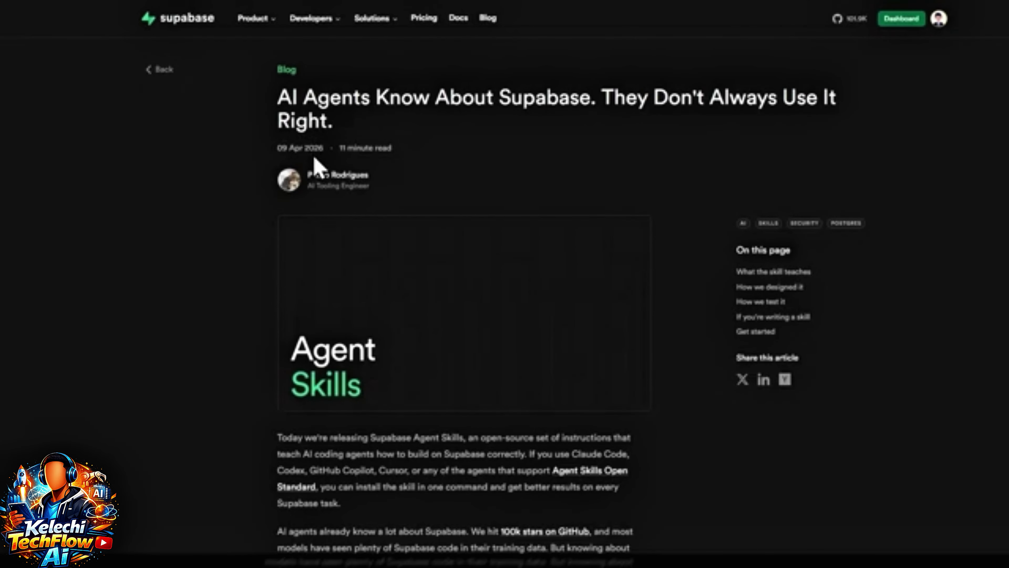
{"action": "scroll", "coordinate": [278, 161], "scroll_direction": "down", "scroll_amount": 8}
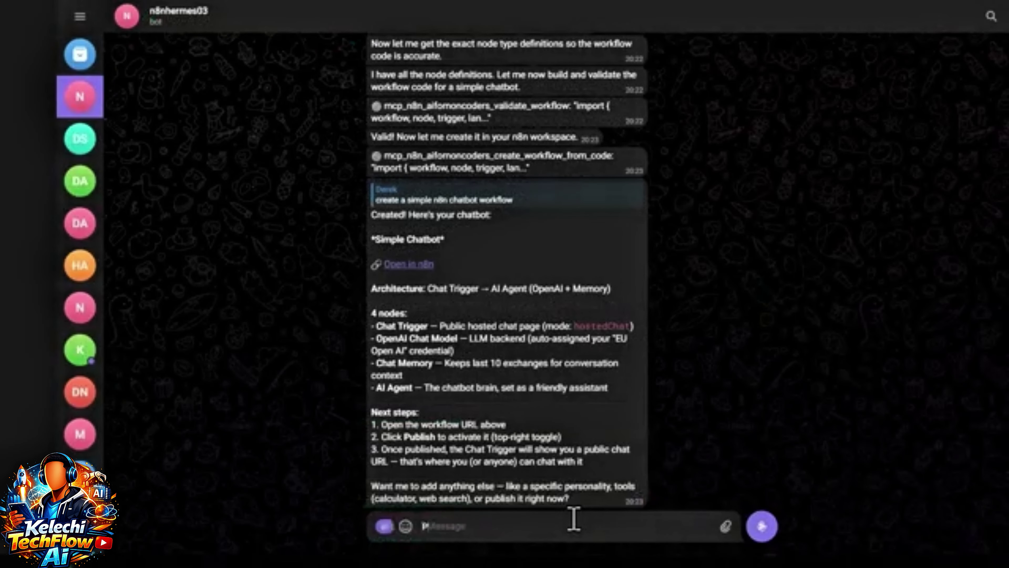
{"action": "type", "text": "Please install this supabase agent skill:"}
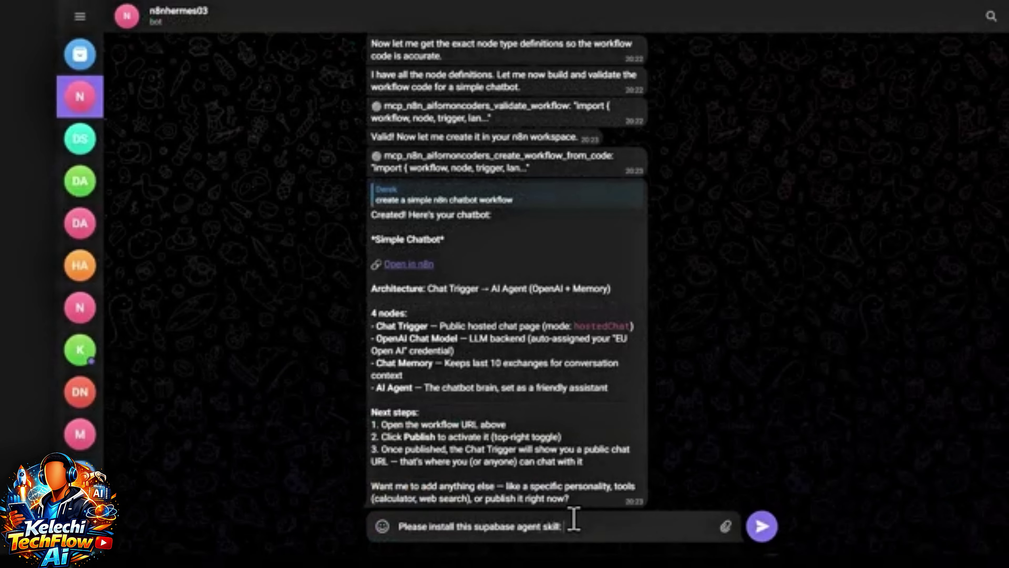
{"action": "key", "text": "ctrl+v"}
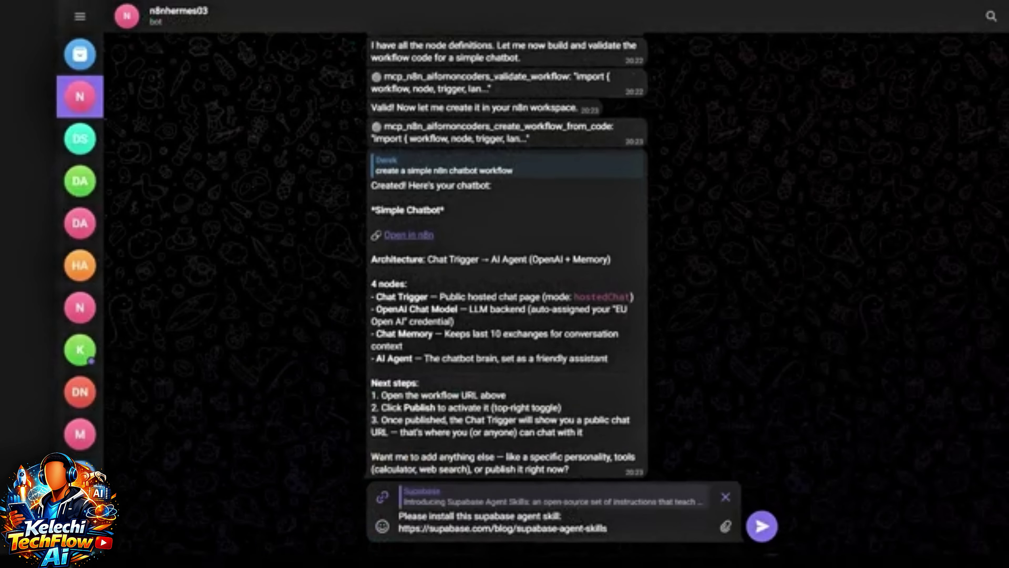
{"action": "left_click", "coordinate": [762, 525]}
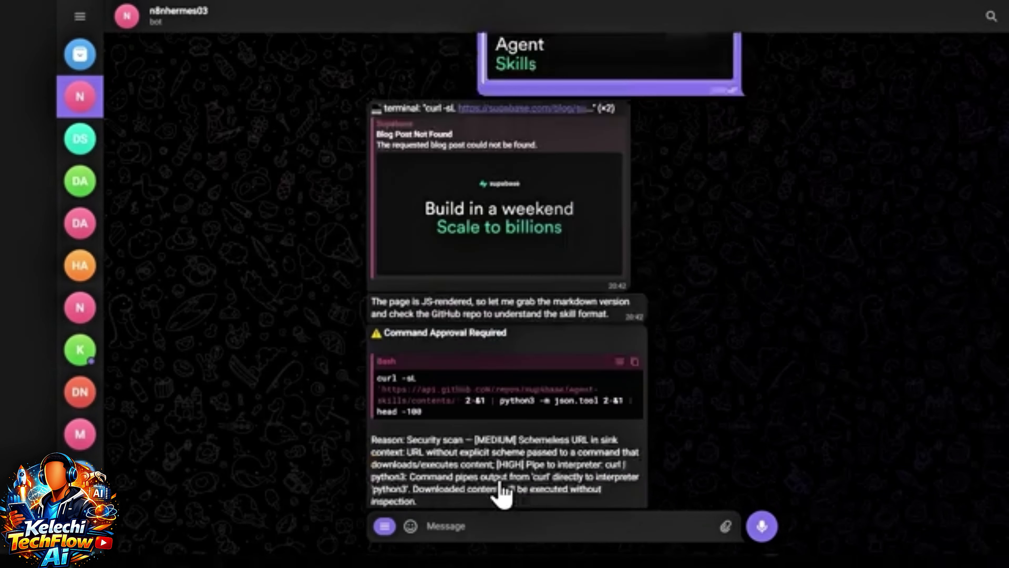
{"action": "left_click", "coordinate": [443, 494]}
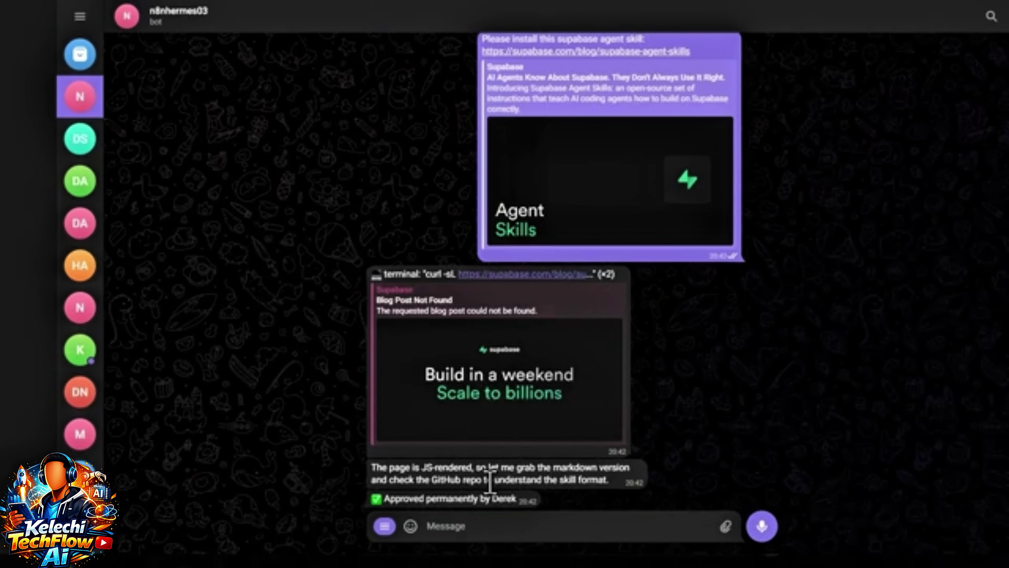
{"action": "left_click", "coordinate": [489, 481]}
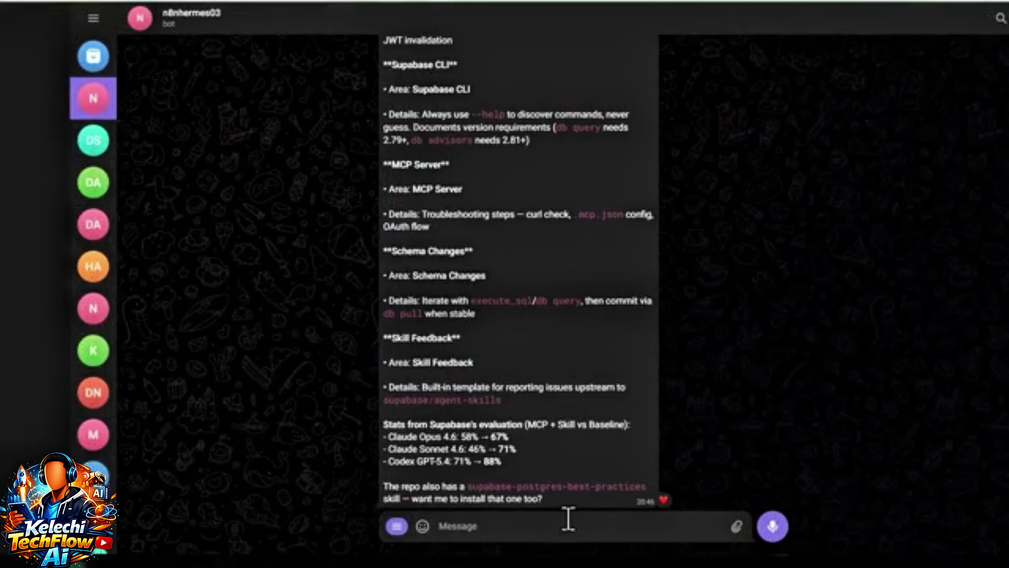
Step: Ask the bot to connect to the new Supabase database, supplying the project URL and access token with labels
{"action": "type", "text": "please connect"}
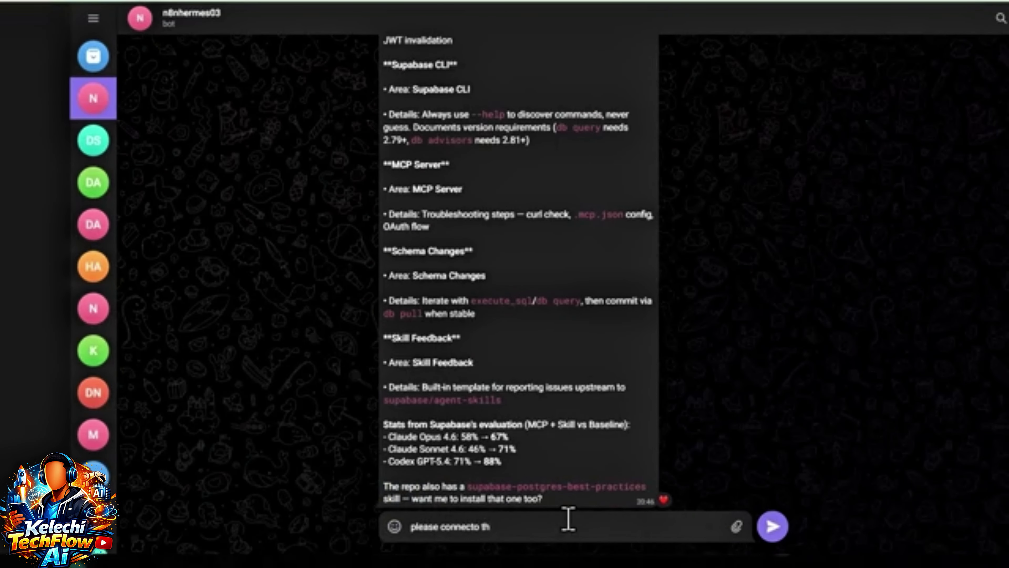
{"action": "type", "text": " to this database:"}
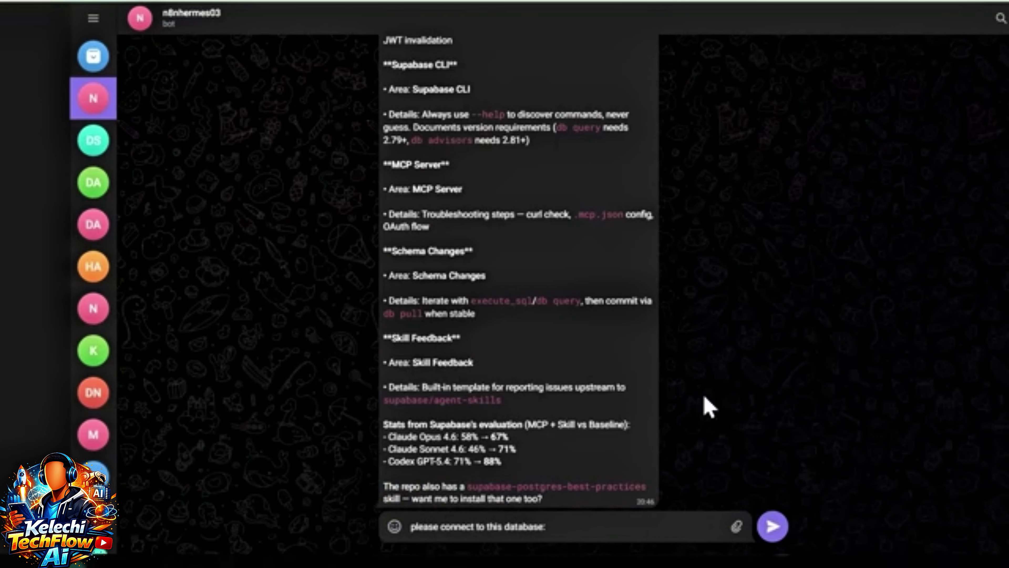
{"action": "key", "text": "ctrl+v"}
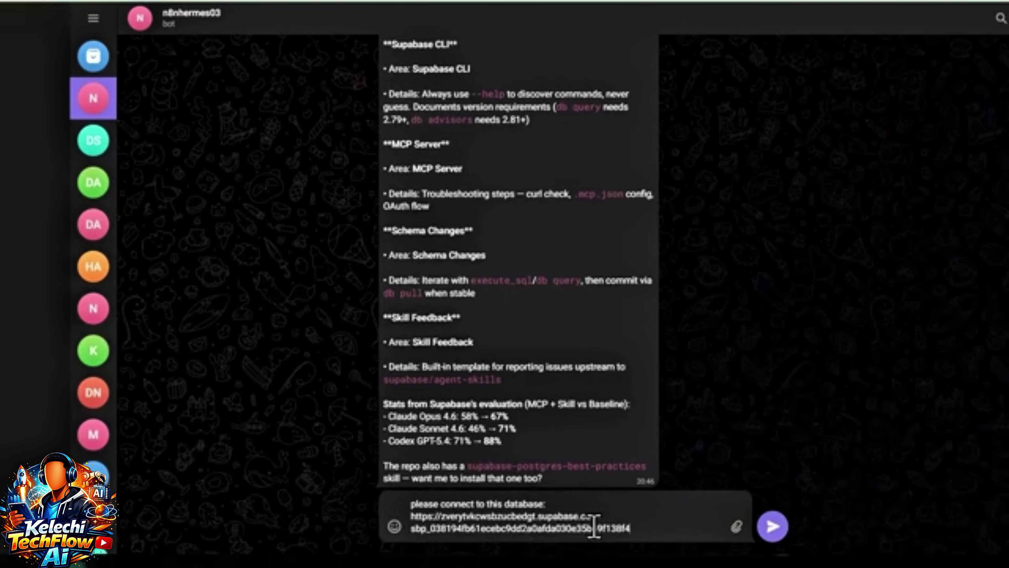
{"action": "left_click", "coordinate": [412, 515]}
{"action": "key", "text": "Left"}
{"action": "type", "text": "URL"}
{"action": "left_click", "coordinate": [412, 528]}
{"action": "type", "text": "access token:"}
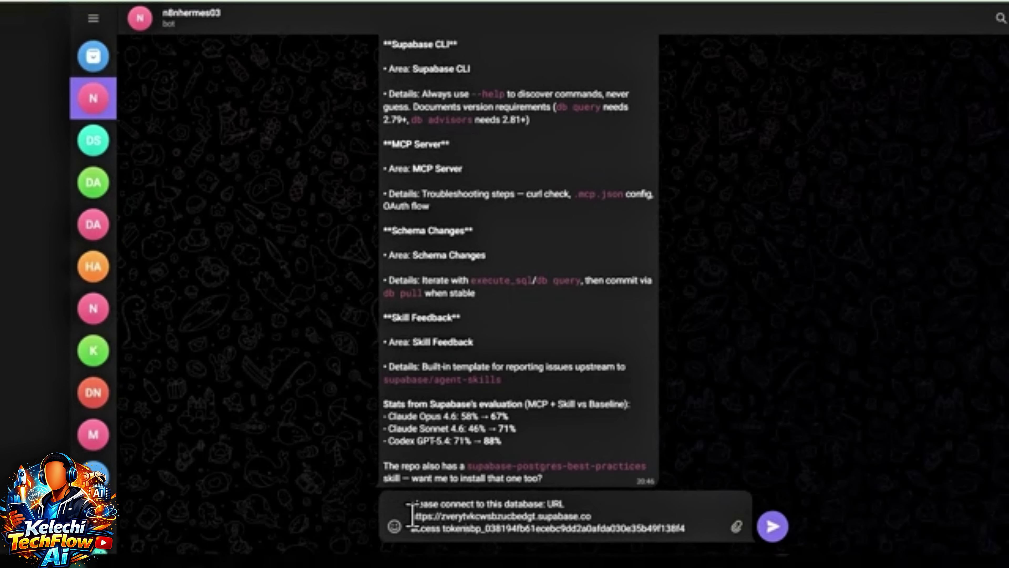
{"action": "key", "text": "Return"}
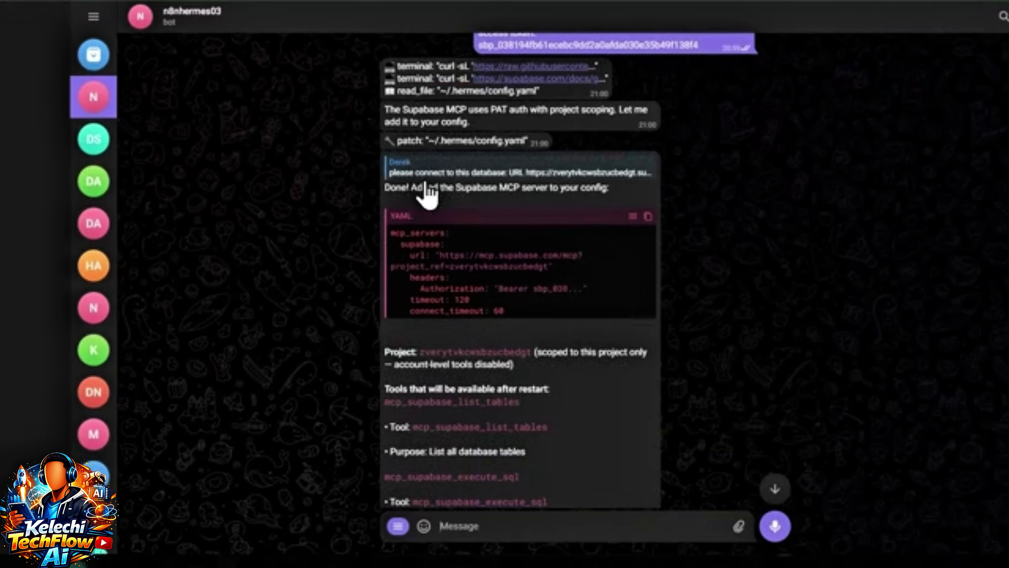
Step: Read through the bot's list of Supabase MCP tools, and restart the gateway with /restart
{"action": "scroll", "coordinate": [441, 250], "scroll_direction": "down", "scroll_amount": 10}
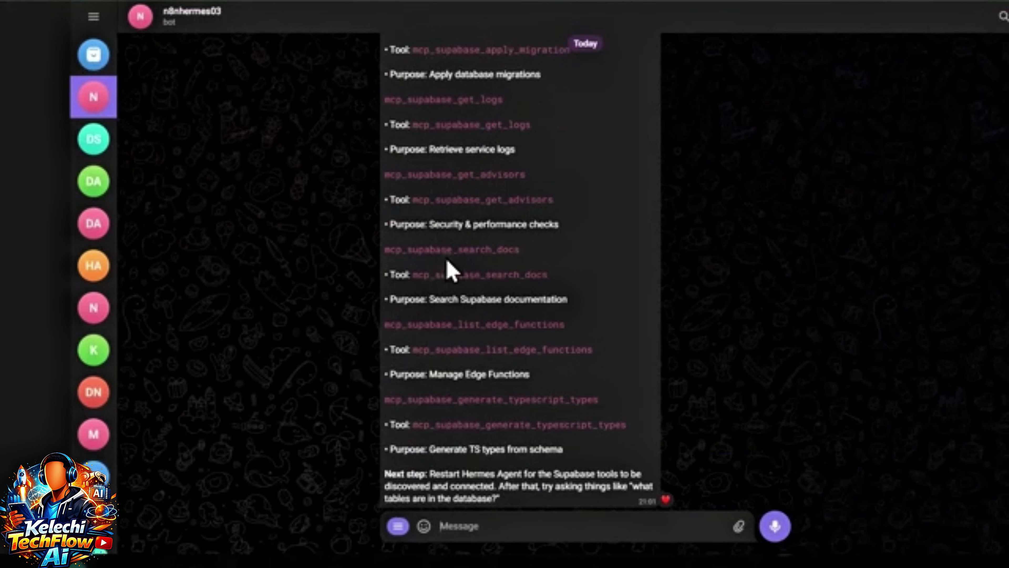
{"action": "left_click", "coordinate": [525, 522]}
{"action": "type", "text": "/restart"}
{"action": "key", "text": "Return"}
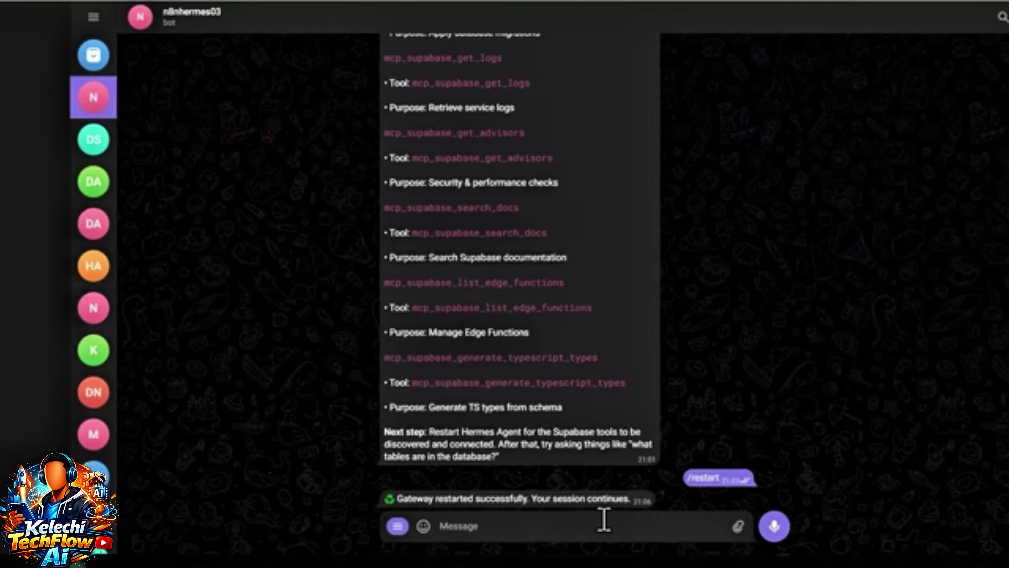
Step: Send the prompt to create Supabase tables orders, faq, products and ticket_history, including customer email, status, timestamps and embeddings for semantic search
{"action": "key", "text": "ctrl+v"}
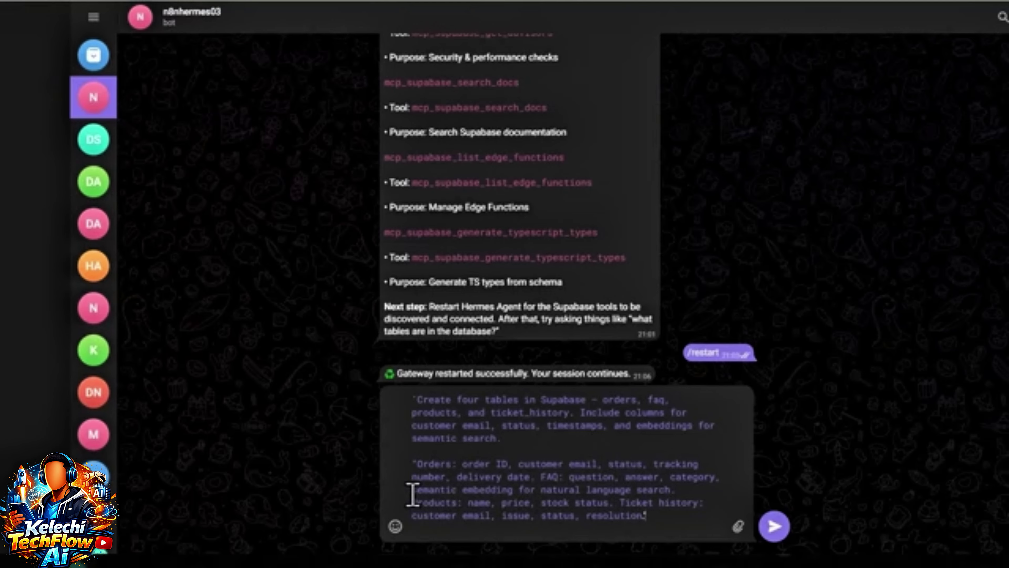
{"action": "left_click_drag", "start_coordinate": [412, 492], "coordinate": [514, 490]}
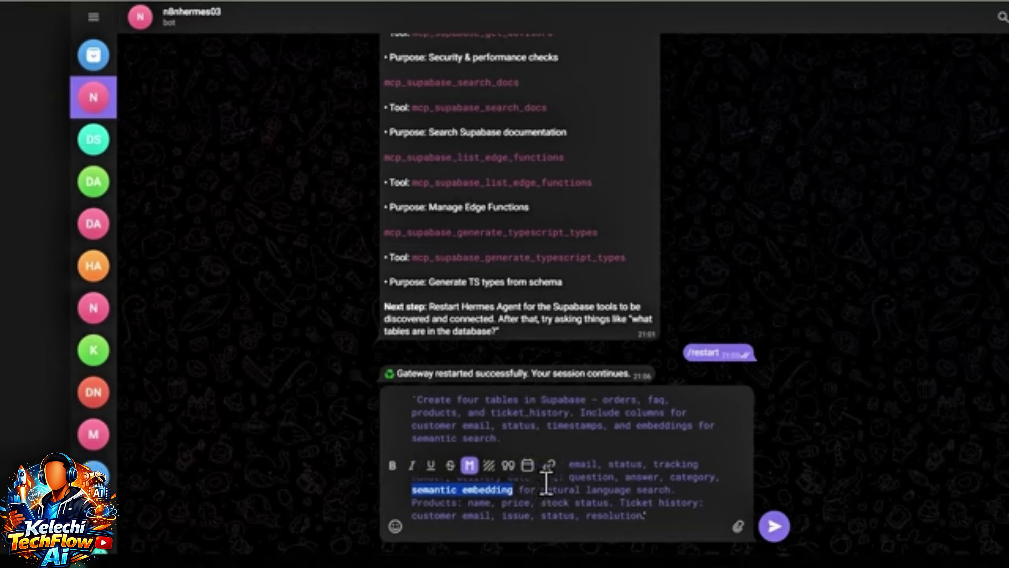
{"action": "left_click", "coordinate": [589, 504]}
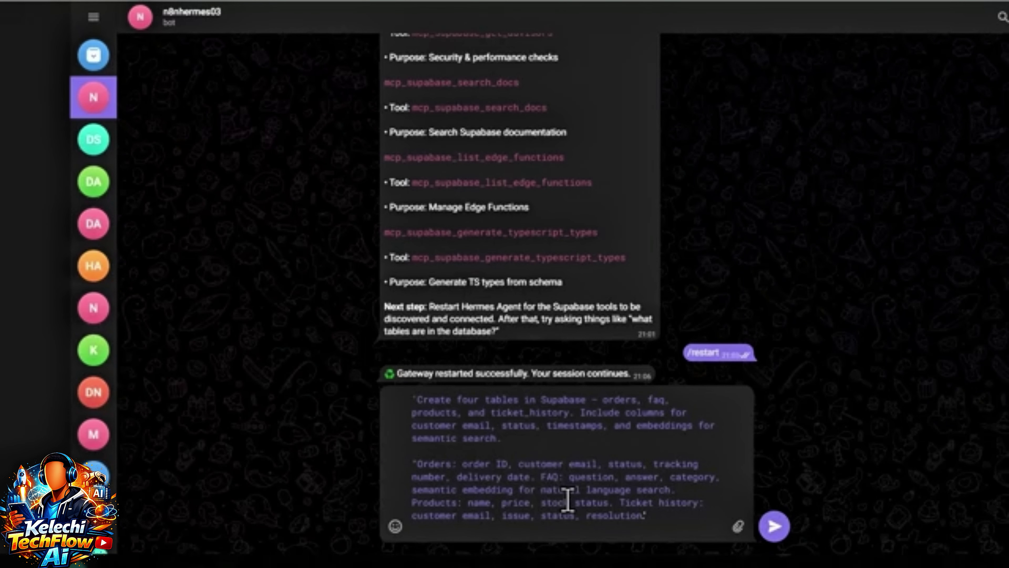
{"action": "left_click", "coordinate": [433, 503]}
{"action": "left_click", "coordinate": [774, 529]}
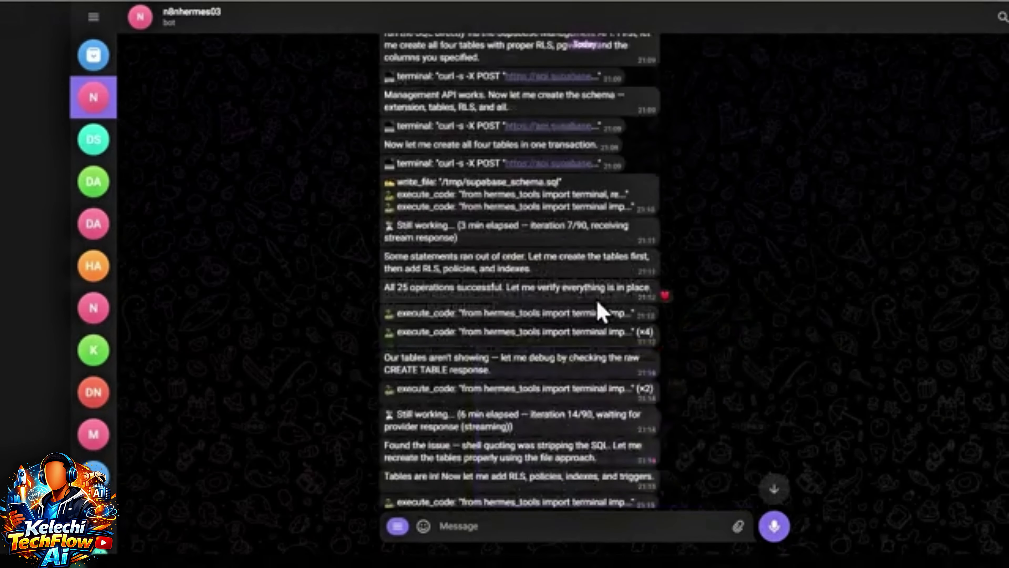
Step: Review the bot's progress messages and its column-by-column report on the created Supabase tables
{"action": "scroll", "coordinate": [599, 303], "scroll_direction": "down", "scroll_amount": 4}
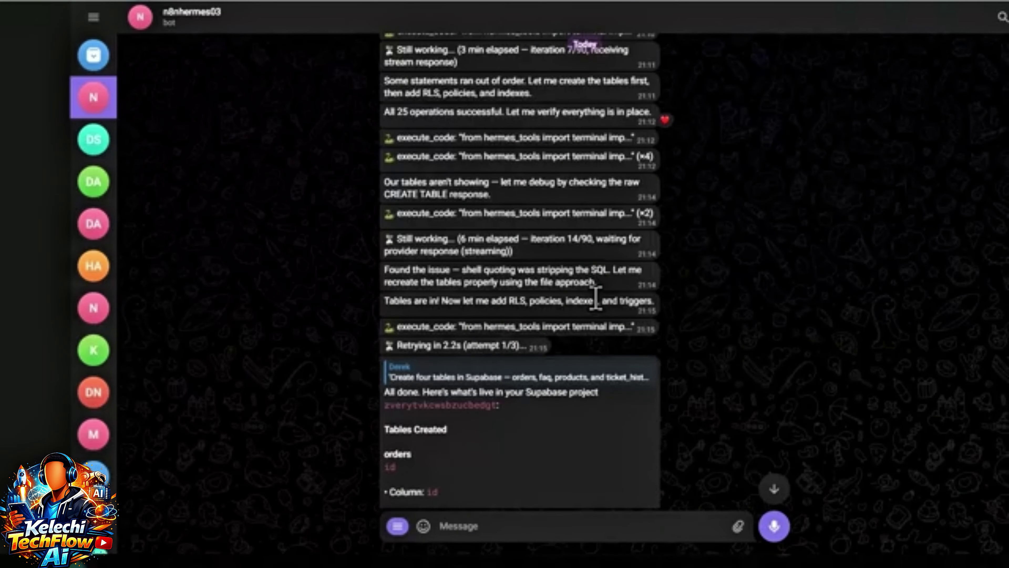
{"action": "scroll", "coordinate": [405, 412], "scroll_direction": "down", "scroll_amount": 20}
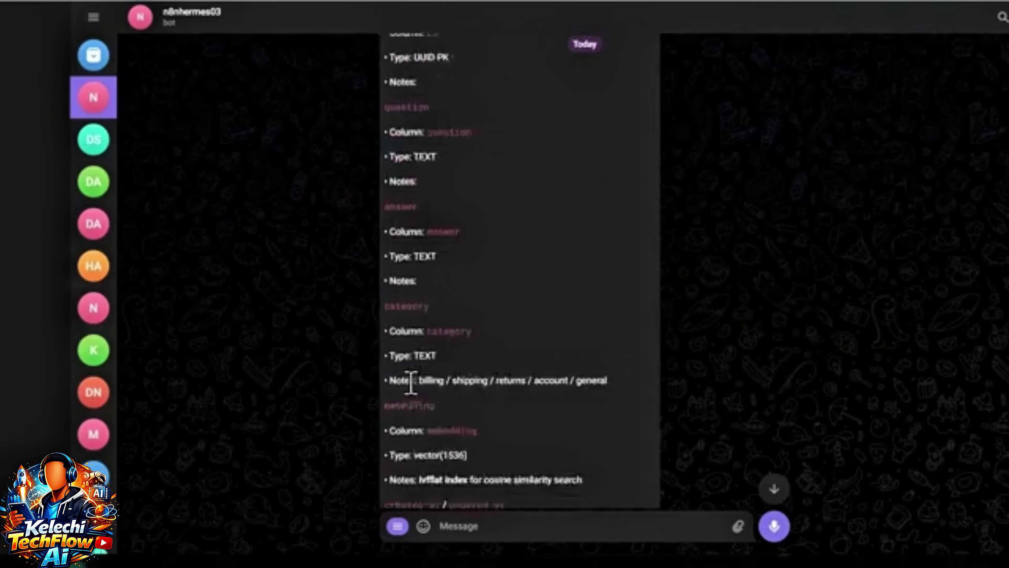
{"action": "scroll", "coordinate": [411, 383], "scroll_direction": "down", "scroll_amount": 5}
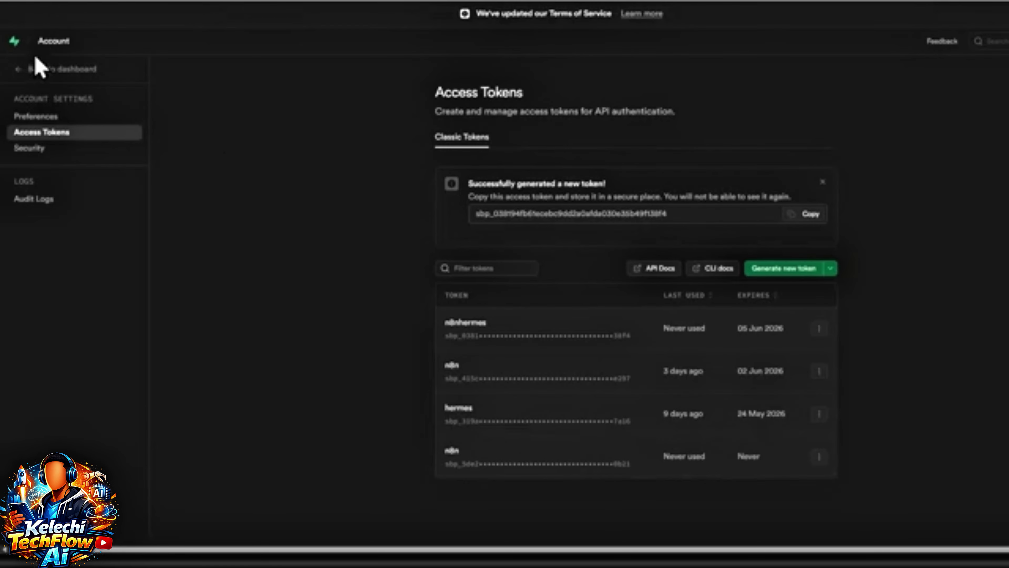
Step: Open the n8hermes project in Supabase and look through the faq, orders, products and ticket_history tables in the Table Editor
{"action": "left_click", "coordinate": [38, 68]}
{"action": "left_click", "coordinate": [381, 409]}
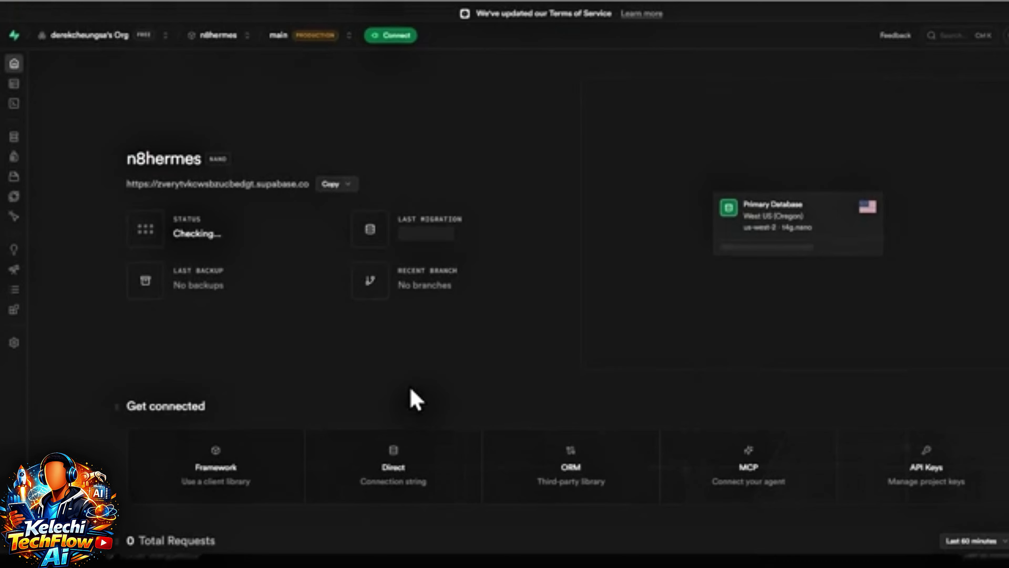
{"action": "left_click", "coordinate": [24, 89]}
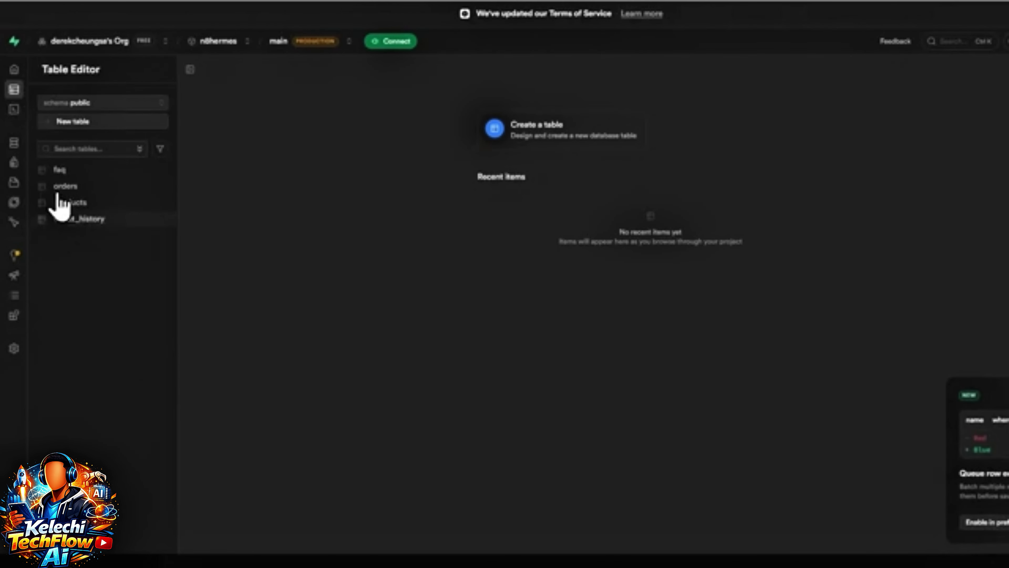
{"action": "left_click", "coordinate": [59, 171]}
{"action": "left_click", "coordinate": [63, 187]}
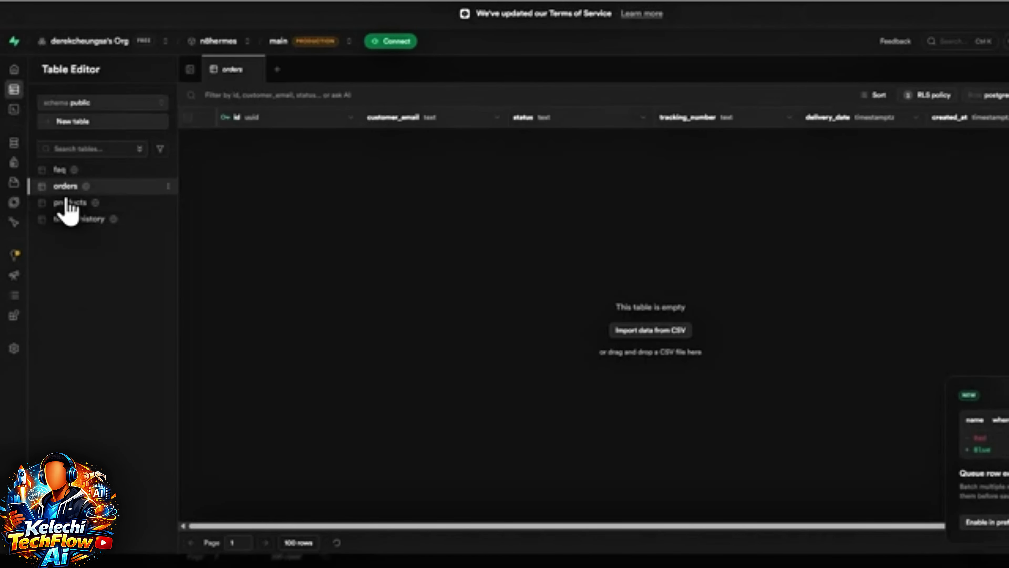
{"action": "left_click", "coordinate": [67, 201]}
{"action": "left_click", "coordinate": [70, 219]}
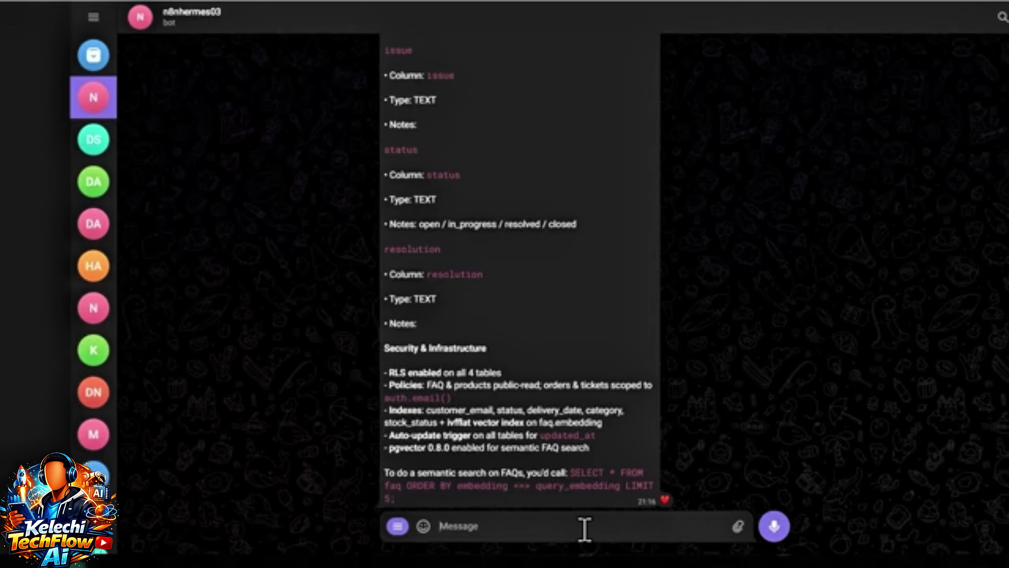
Step: Ask the Telegram bot "please populate with some sample data", and check its report and the faq table in Supabase
{"action": "type", "text": "please populate with som"}
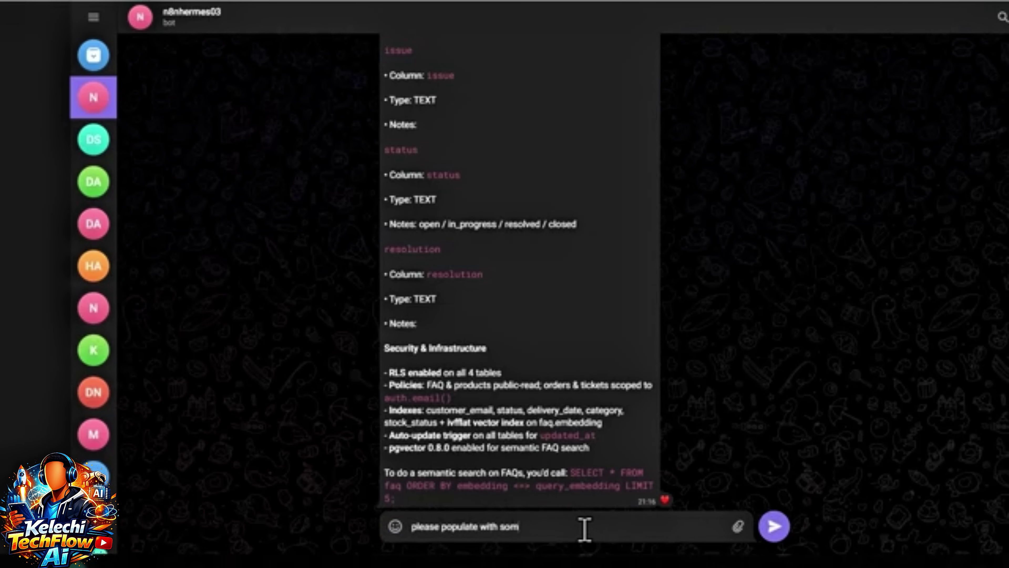
{"action": "type", "text": "e sample data"}
{"action": "key", "text": "Return"}
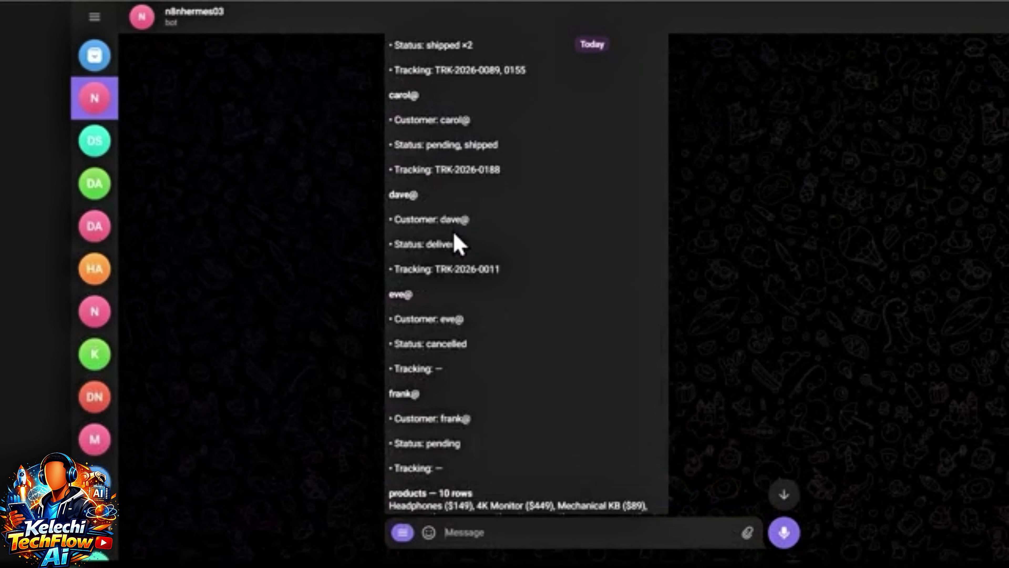
{"action": "scroll", "coordinate": [458, 244], "scroll_direction": "down", "scroll_amount": 9}
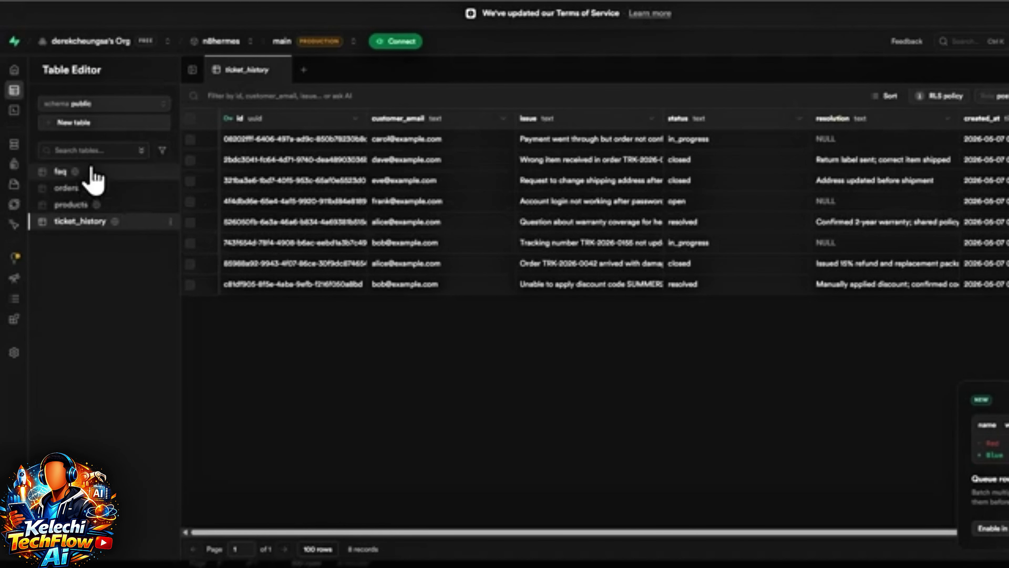
{"action": "left_click", "coordinate": [95, 172]}
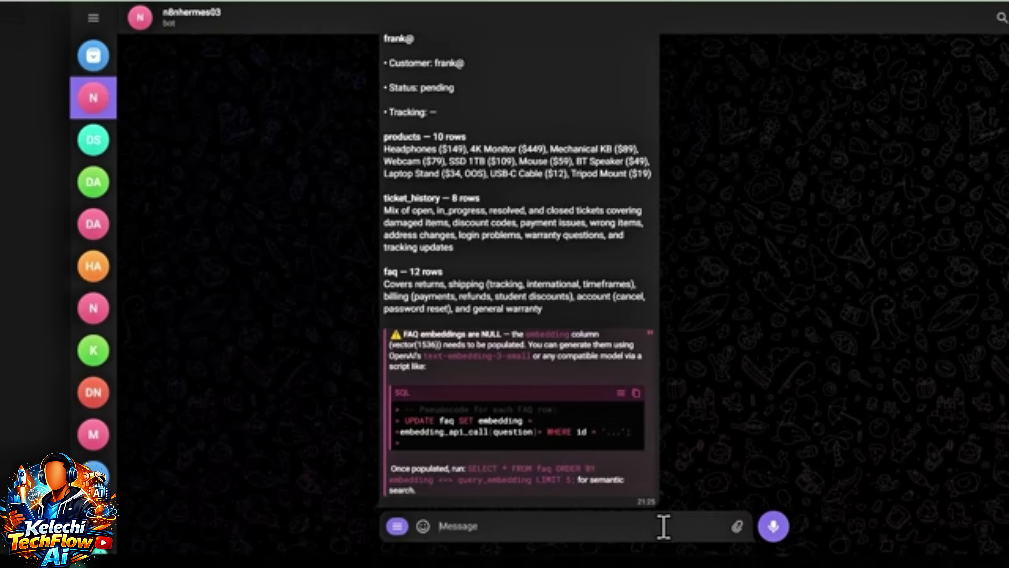
Step: Paste the prompt for an n8n customer support AI agent workflow on Telegram and Slack into the bot chat, and review its channel requirements
{"action": "key", "text": "ctrl+v"}
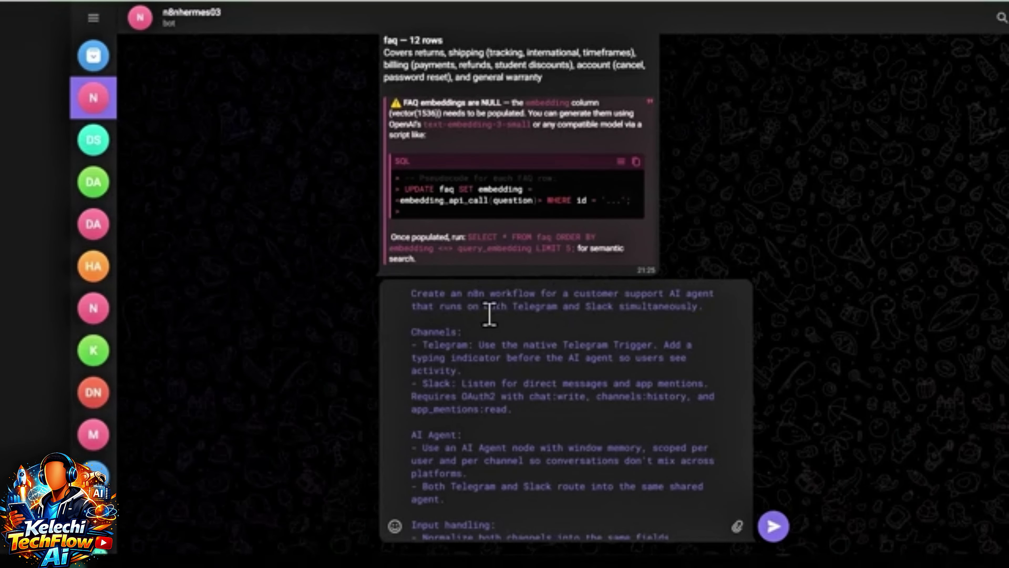
{"action": "left_click_drag", "start_coordinate": [709, 306], "coordinate": [605, 308]}
{"action": "left_click", "coordinate": [558, 344]}
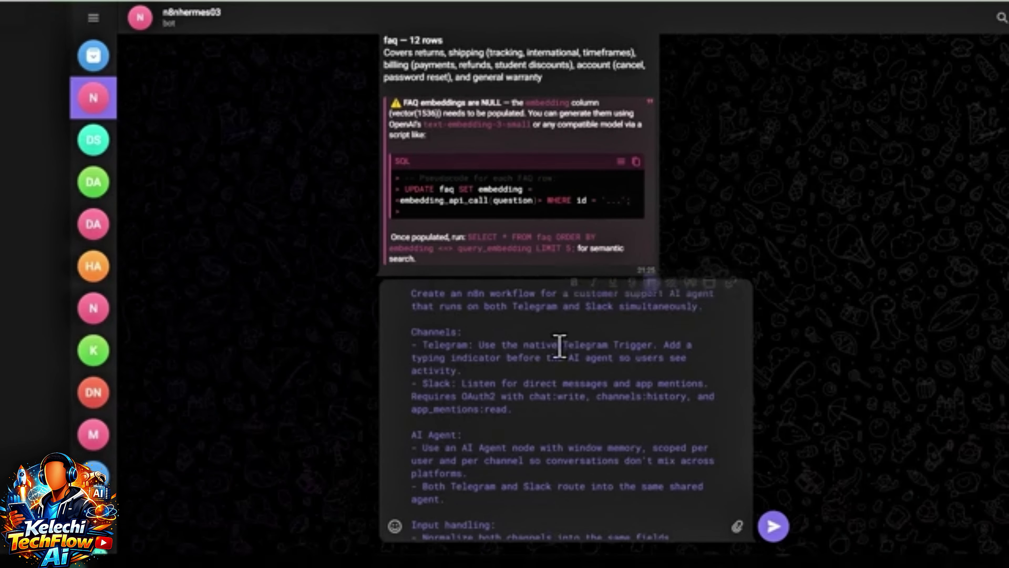
{"action": "left_click_drag", "start_coordinate": [422, 344], "coordinate": [512, 368]}
{"action": "left_click", "coordinate": [440, 388]}
{"action": "left_click_drag", "start_coordinate": [435, 388], "coordinate": [519, 413]}
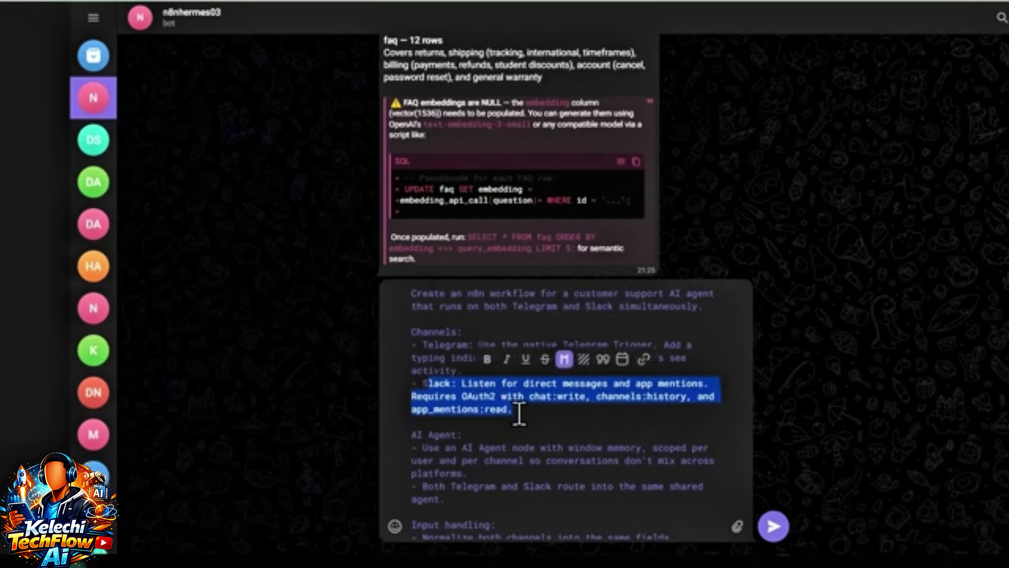
{"action": "scroll", "coordinate": [518, 414], "scroll_direction": "down", "scroll_amount": 4}
{"action": "scroll", "coordinate": [519, 413], "scroll_direction": "up", "scroll_amount": 4}
{"action": "left_click", "coordinate": [573, 472]}
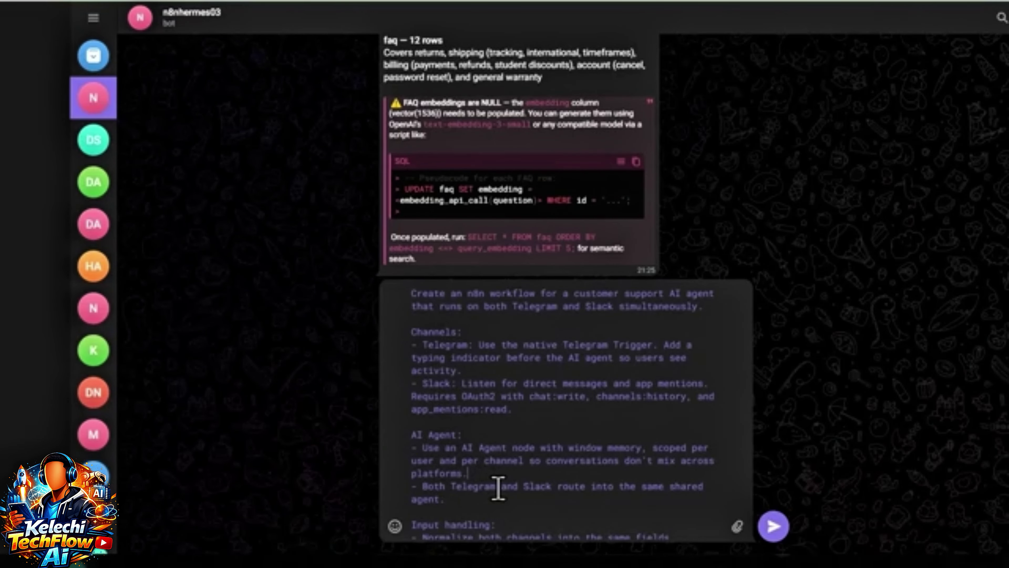
Step: Check the prompt's input handling, tools and remaining sections, and send it to the bot
{"action": "scroll", "coordinate": [496, 486], "scroll_direction": "down", "scroll_amount": 5}
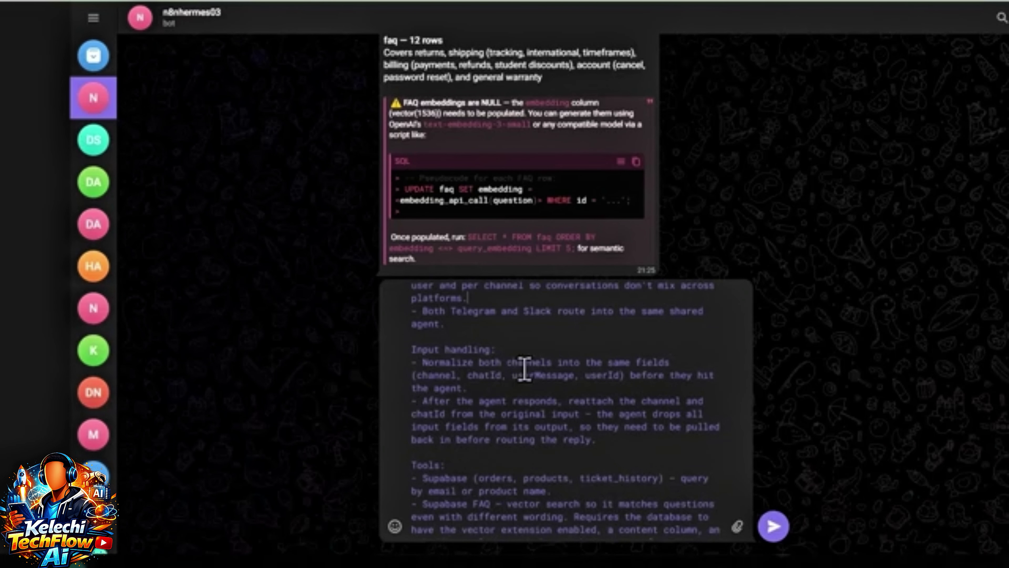
{"action": "scroll", "coordinate": [582, 381], "scroll_direction": "down", "scroll_amount": 6}
{"action": "left_click_drag", "start_coordinate": [412, 424], "coordinate": [635, 502]}
{"action": "left_click", "coordinate": [779, 533]}
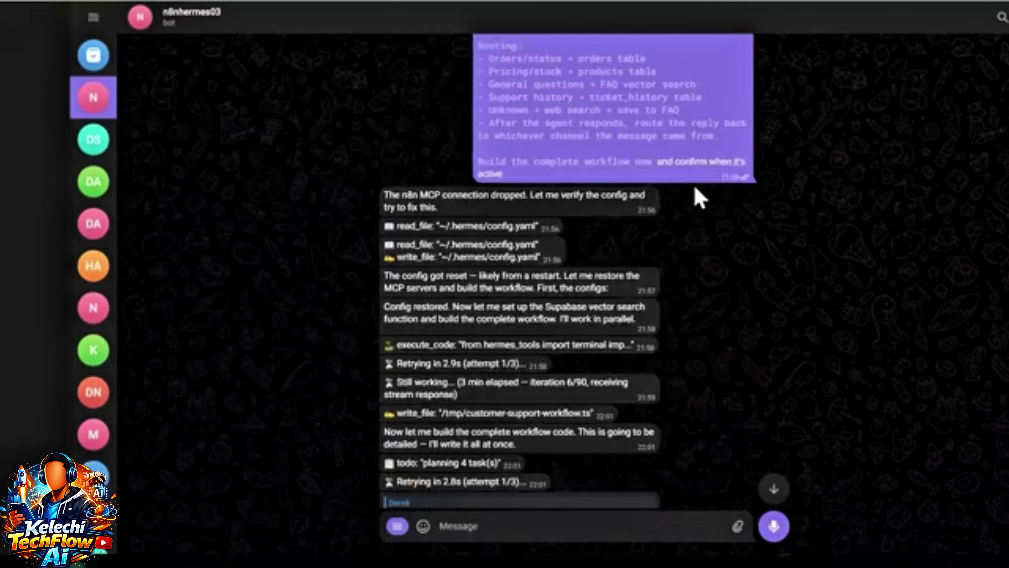
Step: Review the bot's build messages, and inspect the Supabase query, FAQ Vector Search and Web Search nodes of the Customer Support AI Agent workflow in n8n
{"action": "scroll", "coordinate": [694, 198], "scroll_direction": "down", "scroll_amount": 8}
{"action": "scroll", "coordinate": [699, 198], "scroll_direction": "down", "scroll_amount": 1}
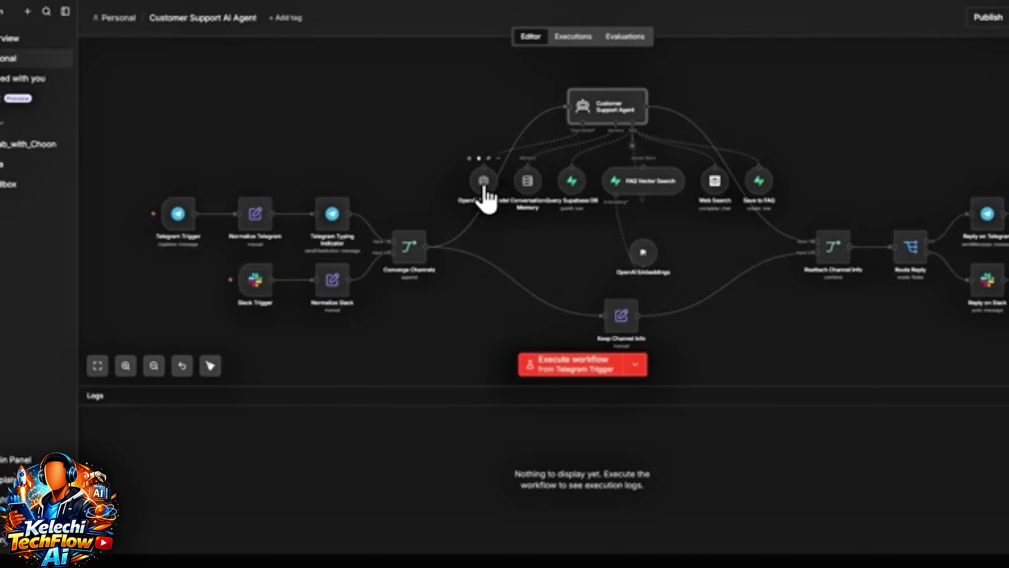
{"action": "double_click", "coordinate": [571, 187]}
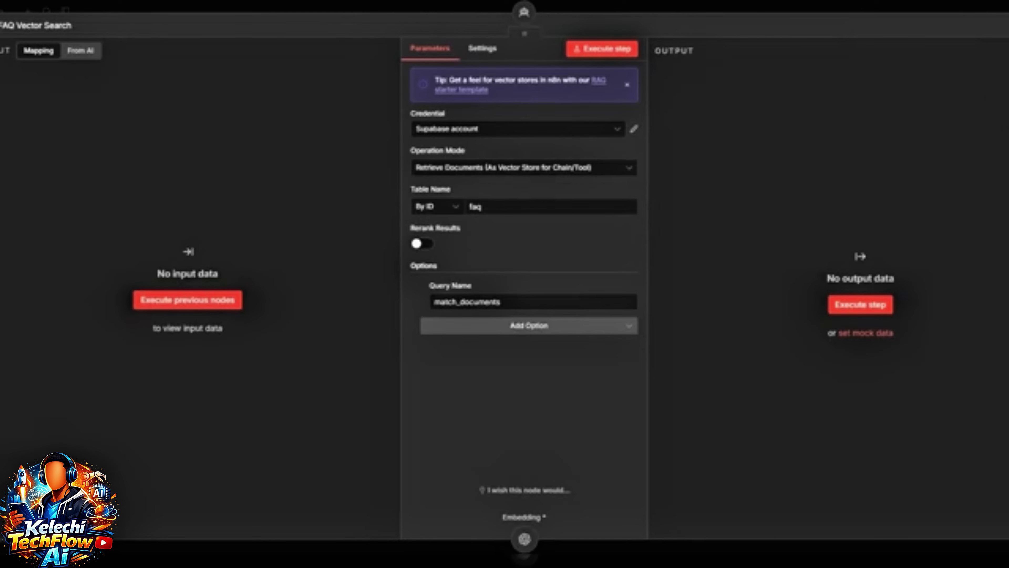
{"action": "key", "text": "Escape"}
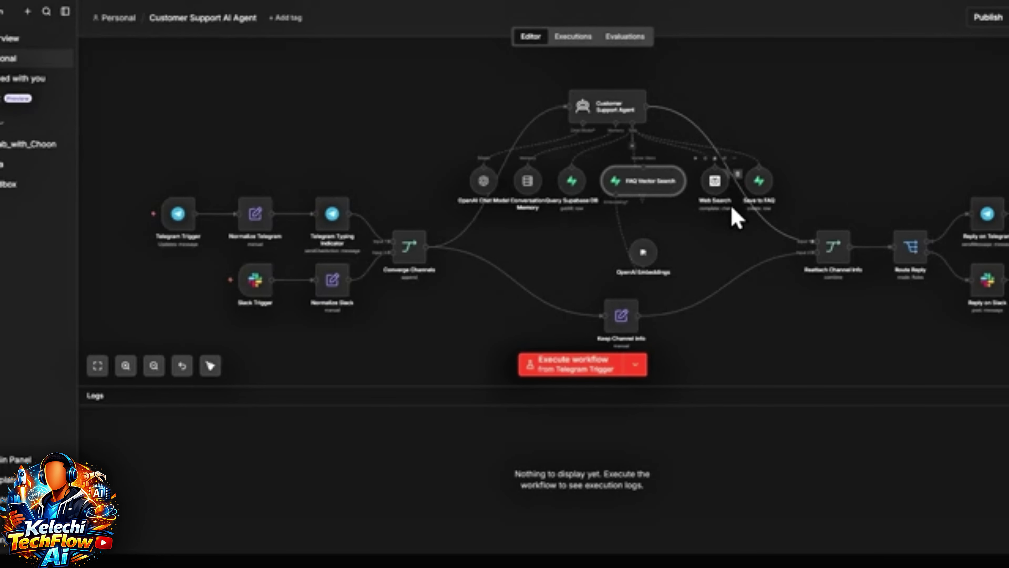
{"action": "double_click", "coordinate": [724, 198]}
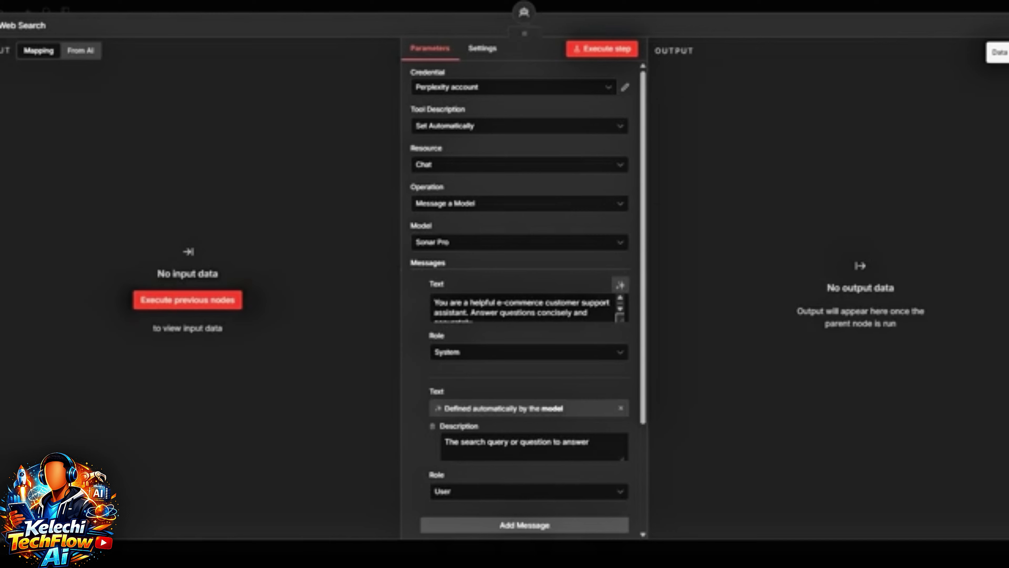
{"action": "key", "text": "Escape"}
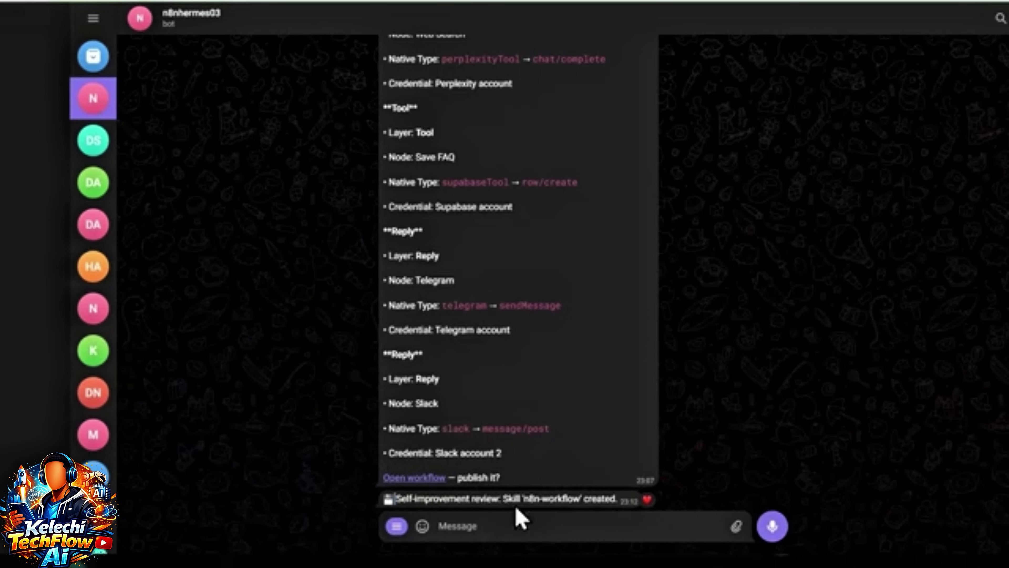
Step: Tell the n8nhermes03 bot "please update the workflow the n8n embedding node is not correct", and read its reply
{"action": "type", "text": "please update the workflow the n8n embedding node is not correct"}
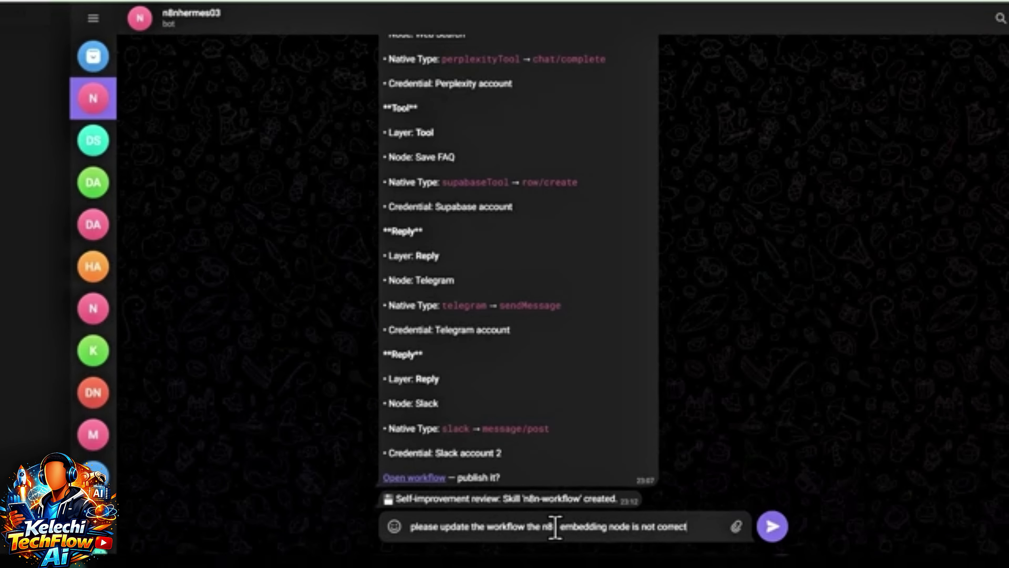
{"action": "key", "text": "Return"}
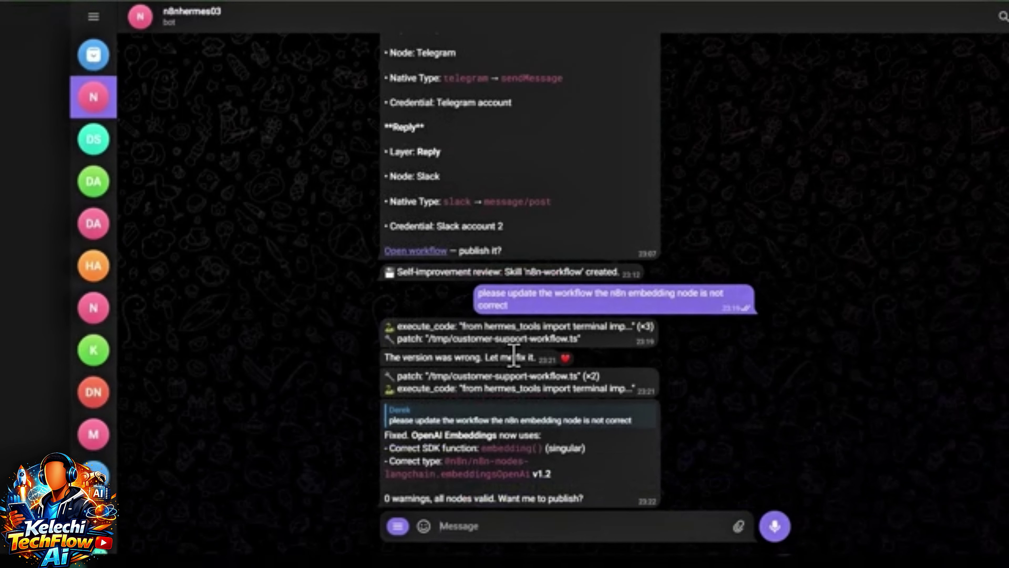
{"action": "double_click", "coordinate": [466, 361]}
{"action": "double_click", "coordinate": [524, 499]}
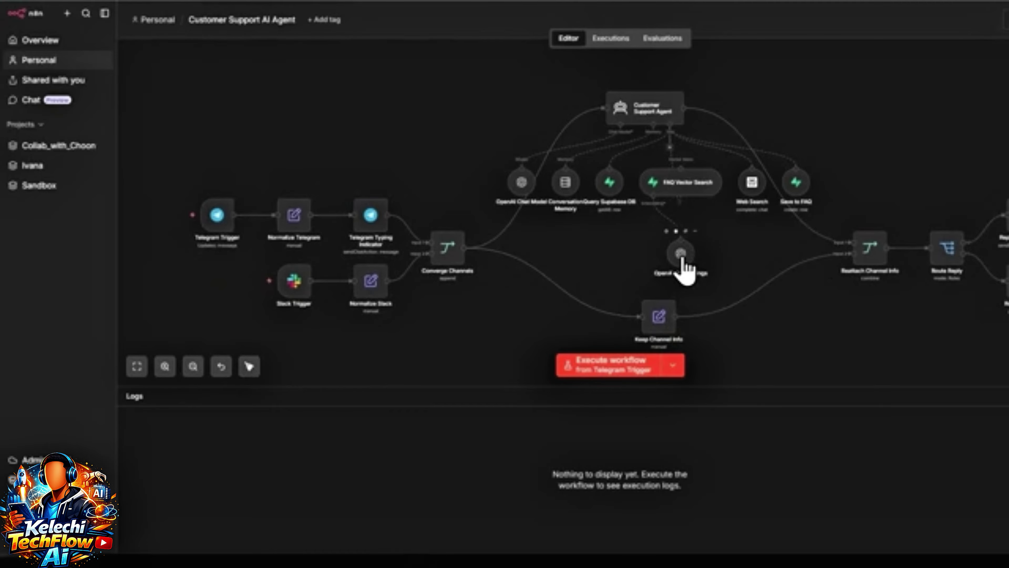
Step: Inspect the settings of the Slack Trigger and Query Supabase DB nodes in the n8n workflow
{"action": "double_click", "coordinate": [294, 281]}
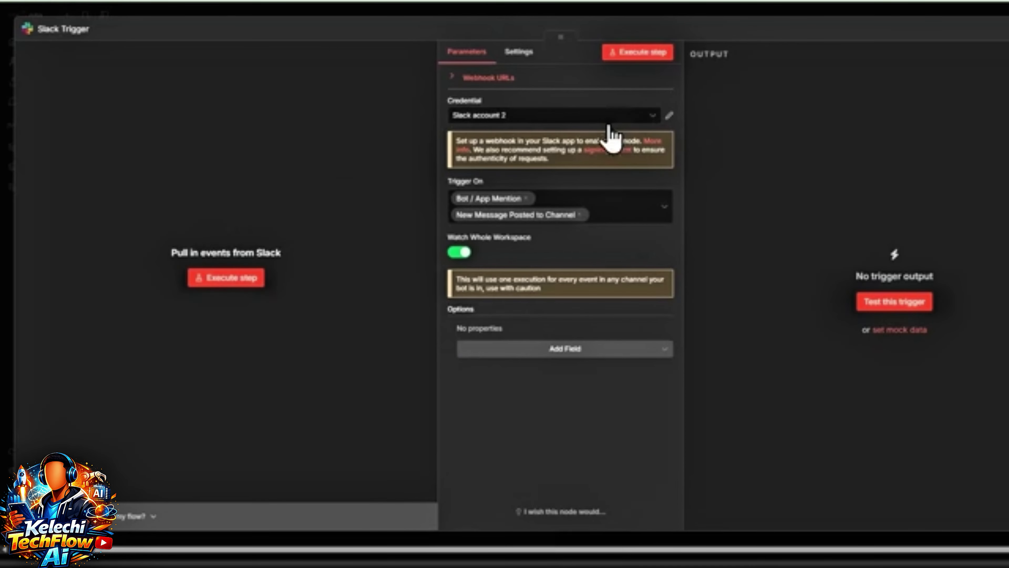
{"action": "key", "text": "Escape"}
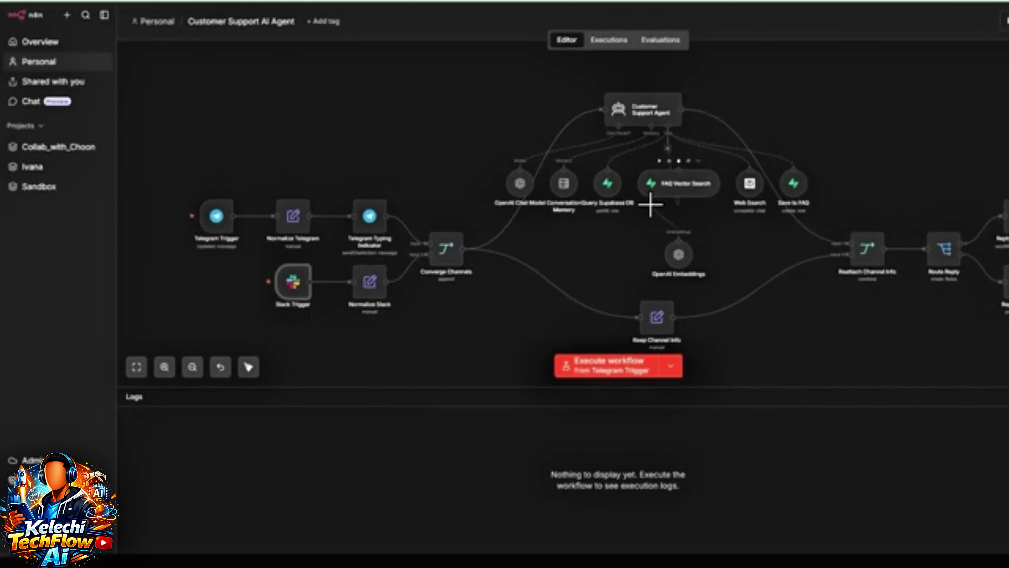
{"action": "double_click", "coordinate": [608, 186]}
{"action": "key", "text": "Escape"}
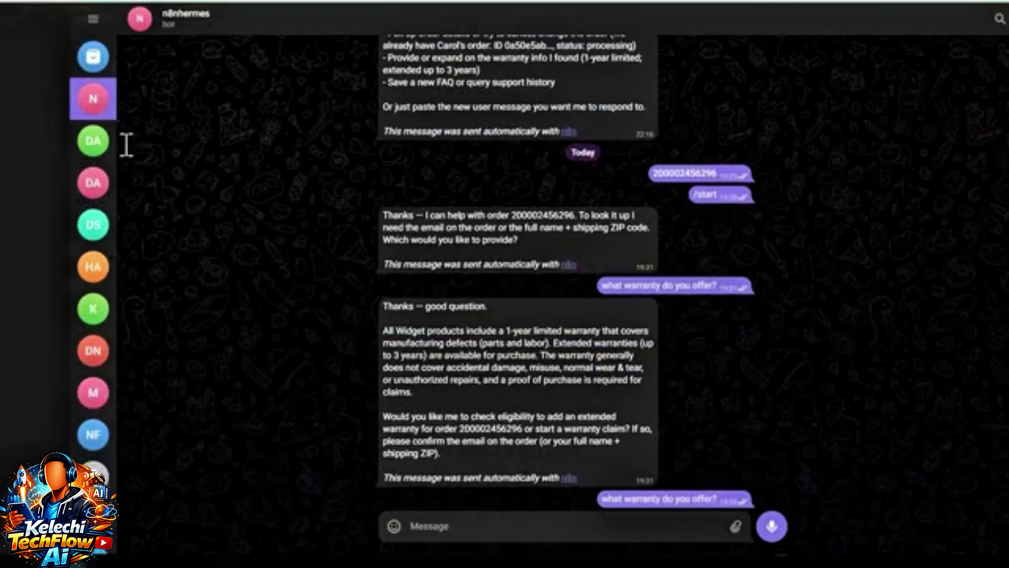
Step: Test the n8nhermes support bot in Telegram with the questions "Do you offer bulk pricing?" and "what warranty do you offer?"
{"action": "left_click", "coordinate": [514, 521]}
{"action": "type", "text": "Do you offer bulk pricing?"}
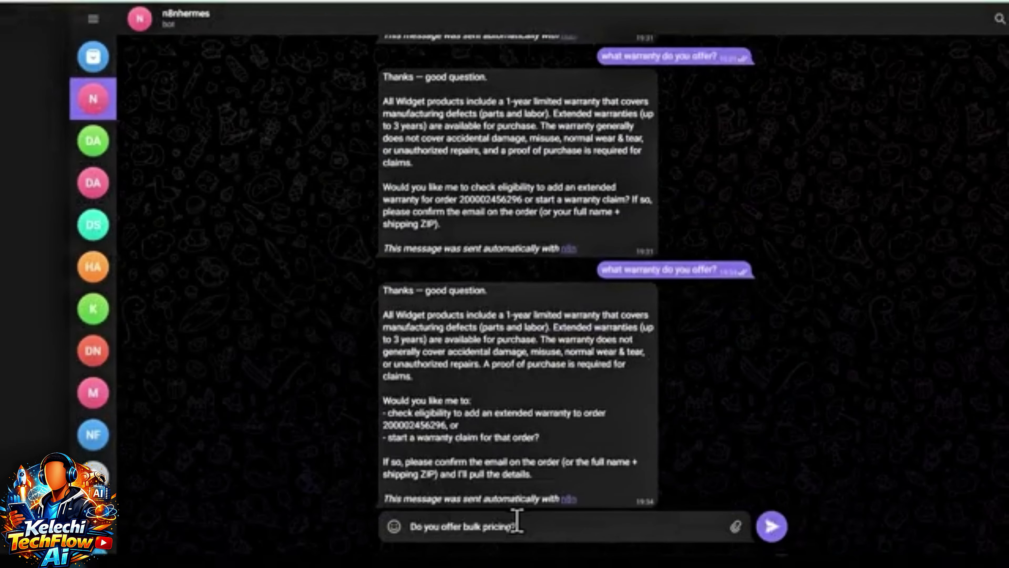
{"action": "key", "text": "Return"}
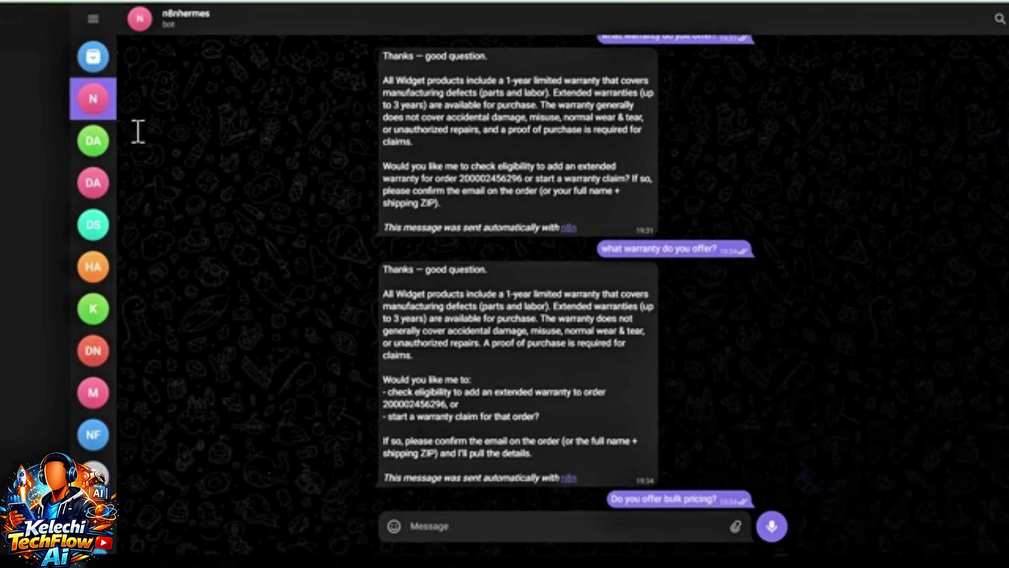
{"action": "double_click", "coordinate": [384, 407]}
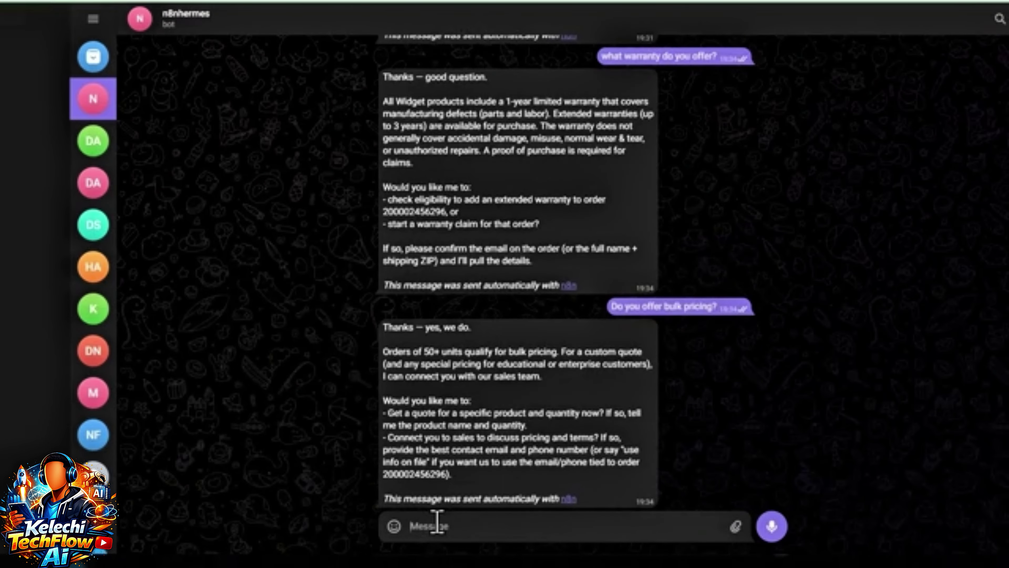
{"action": "type", "text": "what warranty do you offer?"}
{"action": "key", "text": "Return"}
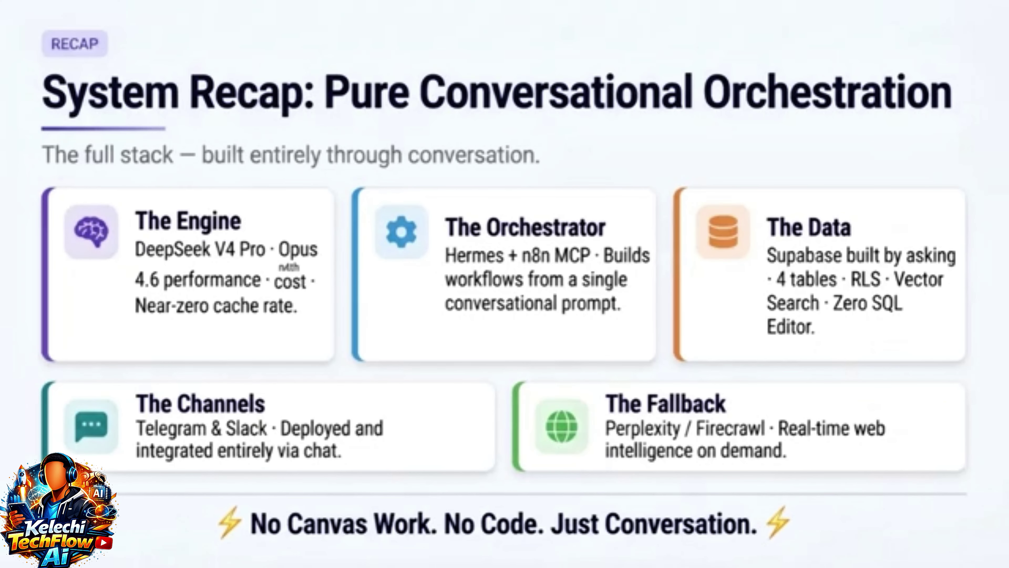